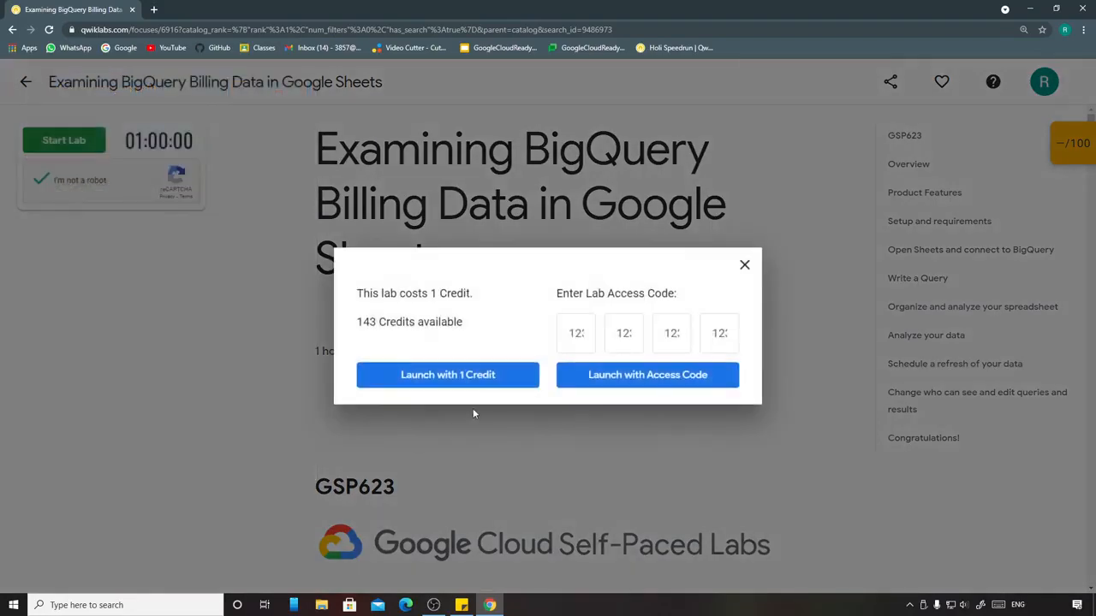
Step: Launch the lab with 1 credit and open its Google Console sign-in page in an incognito window
click(478, 379)
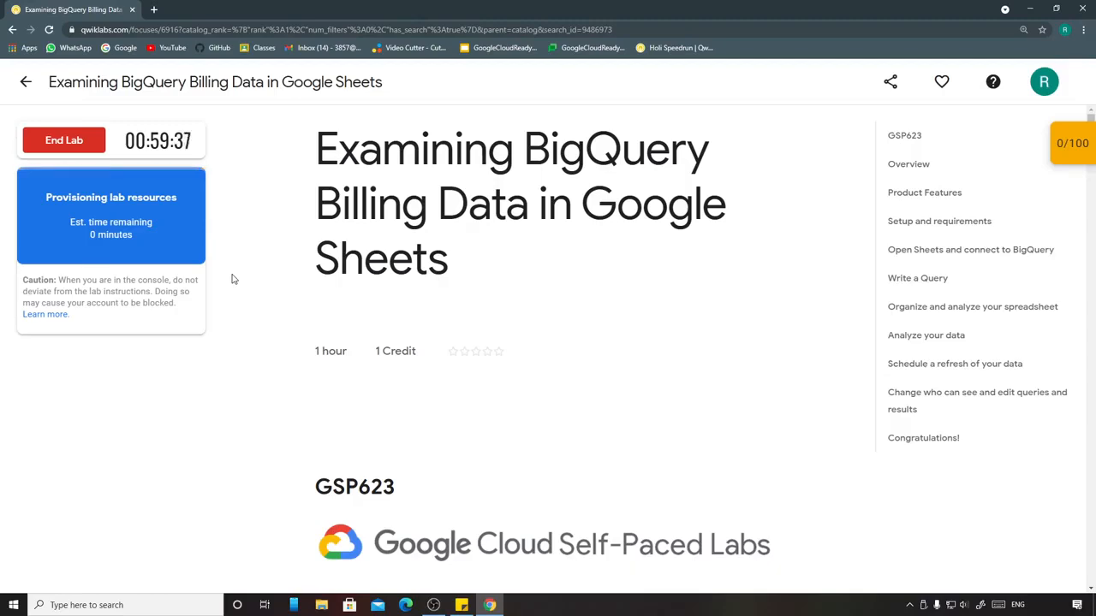
scroll(267, 293, down, 10)
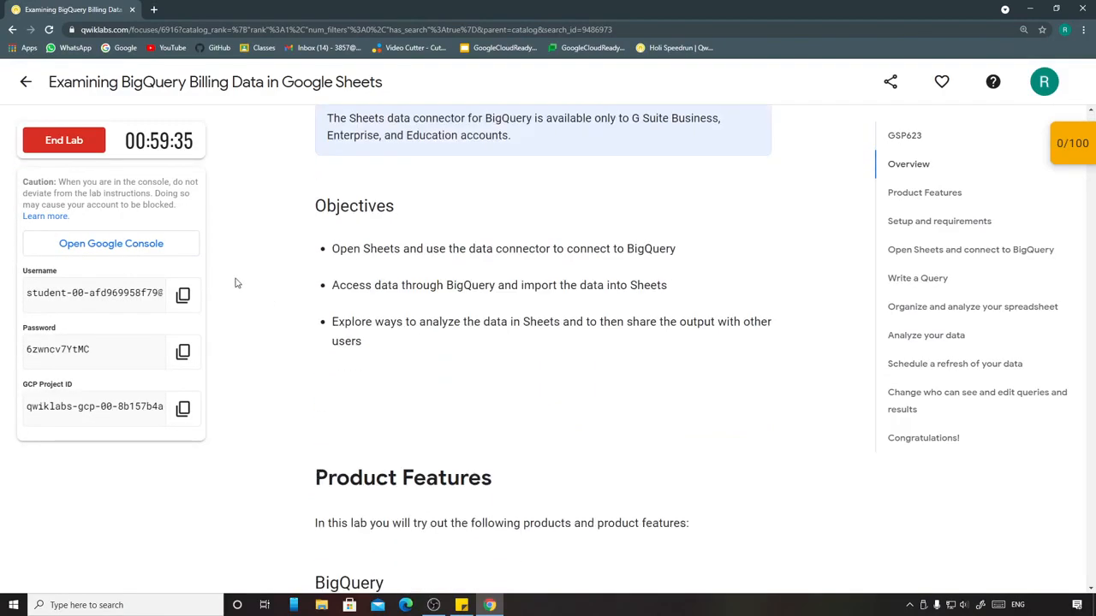
click(162, 174)
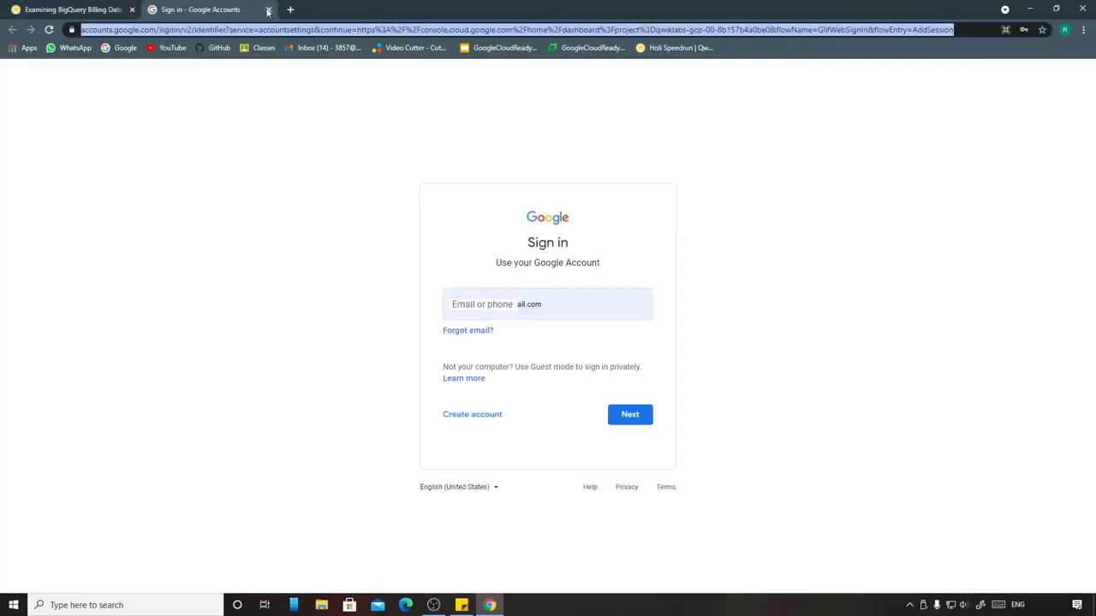
click(268, 9)
key(ctrl+shift+n)
text(https://accounts.google.com/signin/v2/identifier?service=accountsettings&continue=https%3A%2F%2Fconsole.cloud.google.com%2Fhome%2Fdashboard%3Fproject%3Dqwiklabs-gcp-00-8b157b4a0be0&flowName=GlifWebSignIn&flowEntry=AddSession)
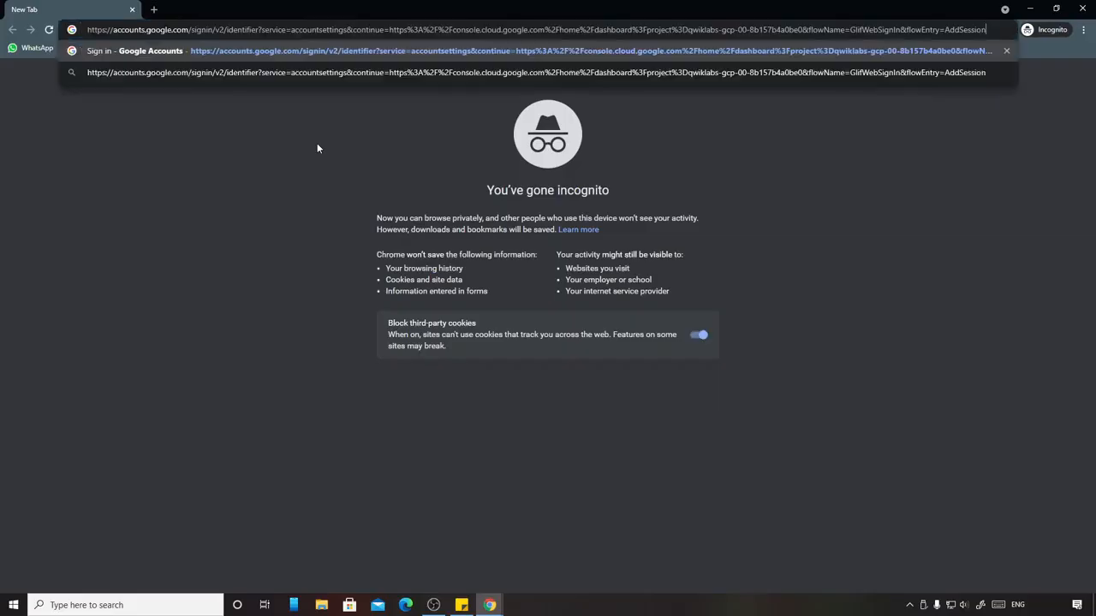
key(Return)
Step: Copy the lab username from the lab page and submit it as the email on the Google sign-in page
click(426, 548)
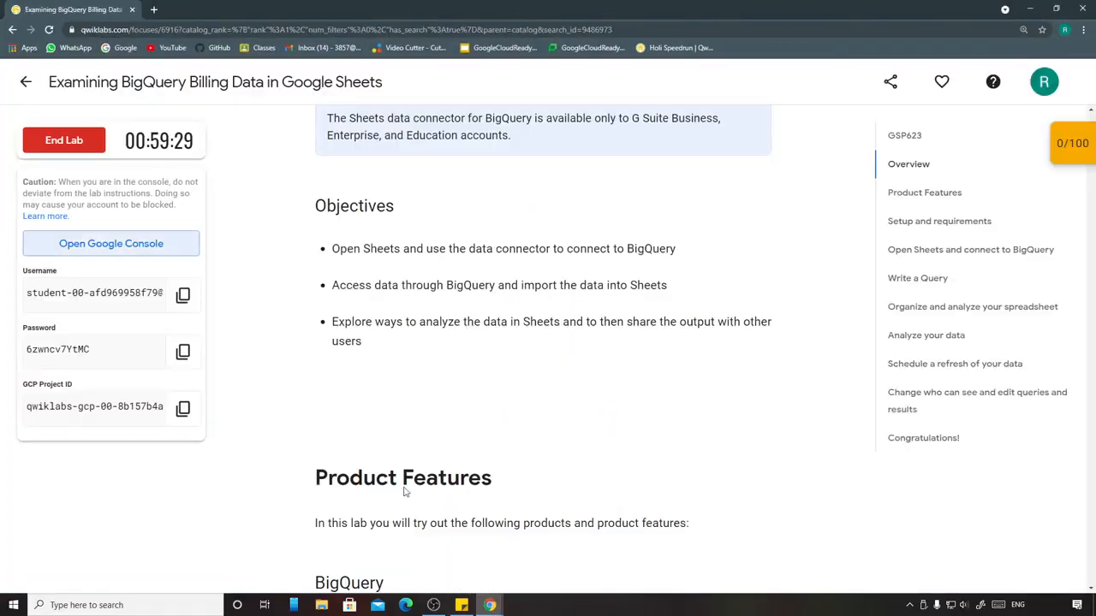
click(182, 294)
mouse_move(490, 605)
click(553, 557)
key(ctrl+v)
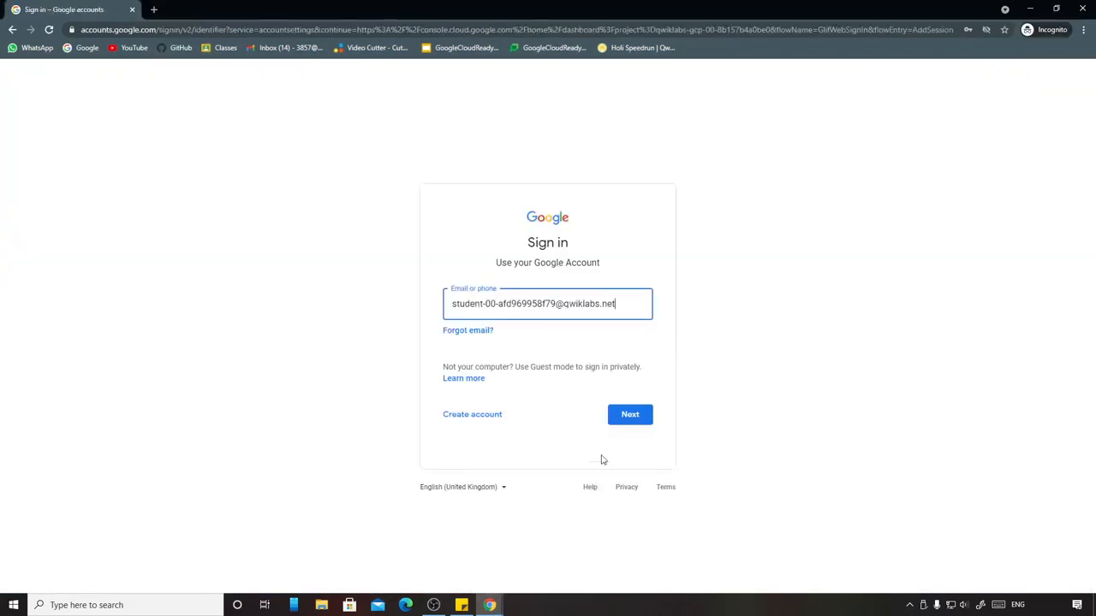
key(Return)
Step: Copy the lab password from the lab page and submit it in the Google sign-in password field
click(412, 565)
click(185, 358)
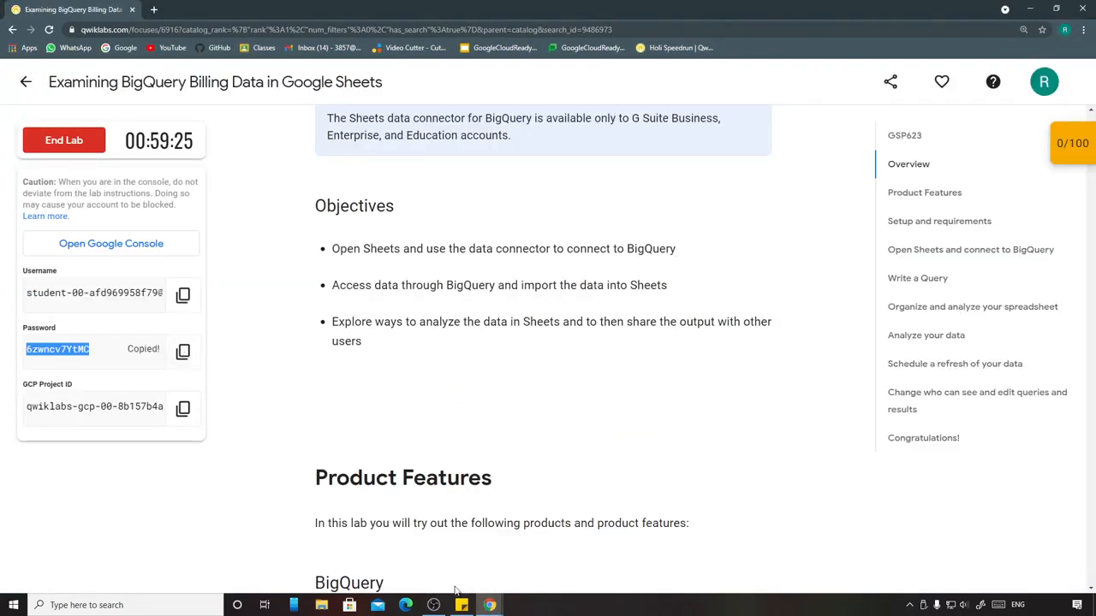
click(553, 556)
key(ctrl+v)
key(Return)
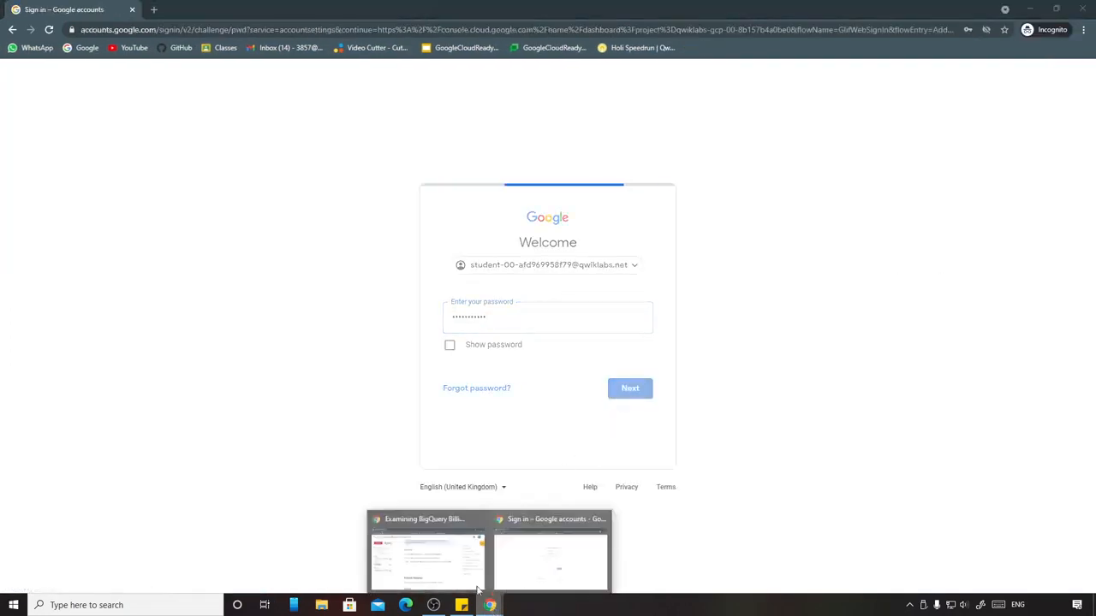
Step: Find the Google Sheets link in the lab's "Open Sheets and connect to BigQuery" section and copy its address
click(412, 561)
scroll(542, 408, down, 5)
scroll(543, 408, down, 20)
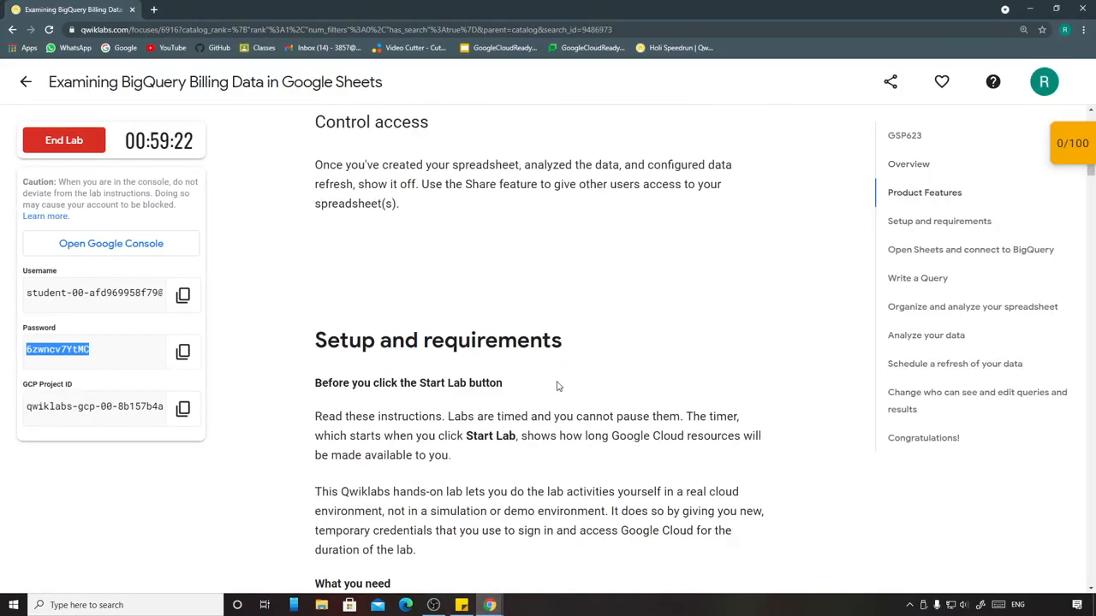
scroll(561, 379, down, 3)
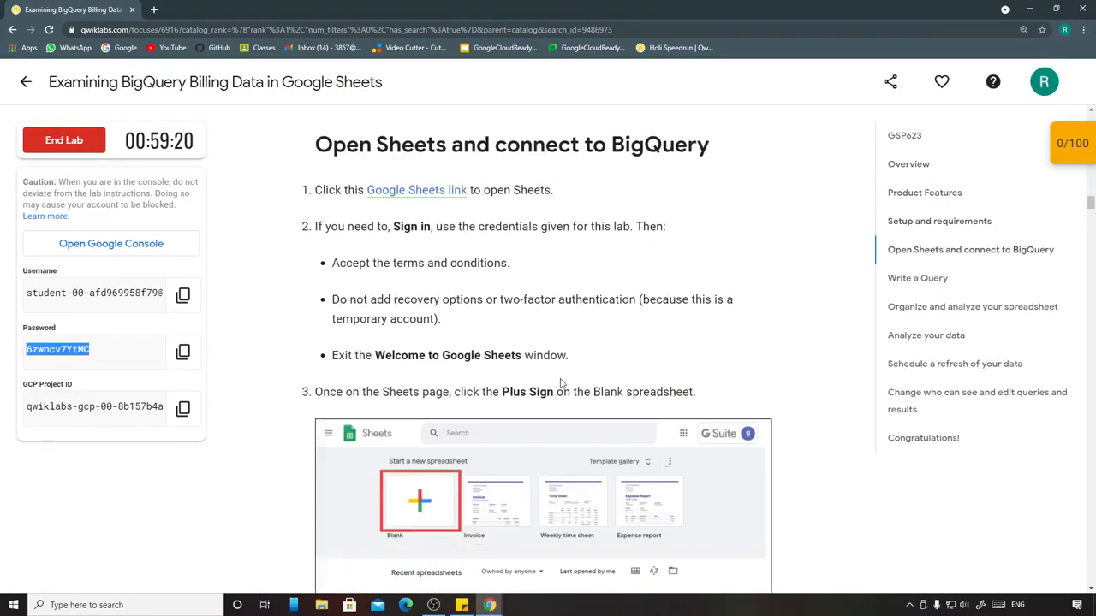
right_click(421, 254)
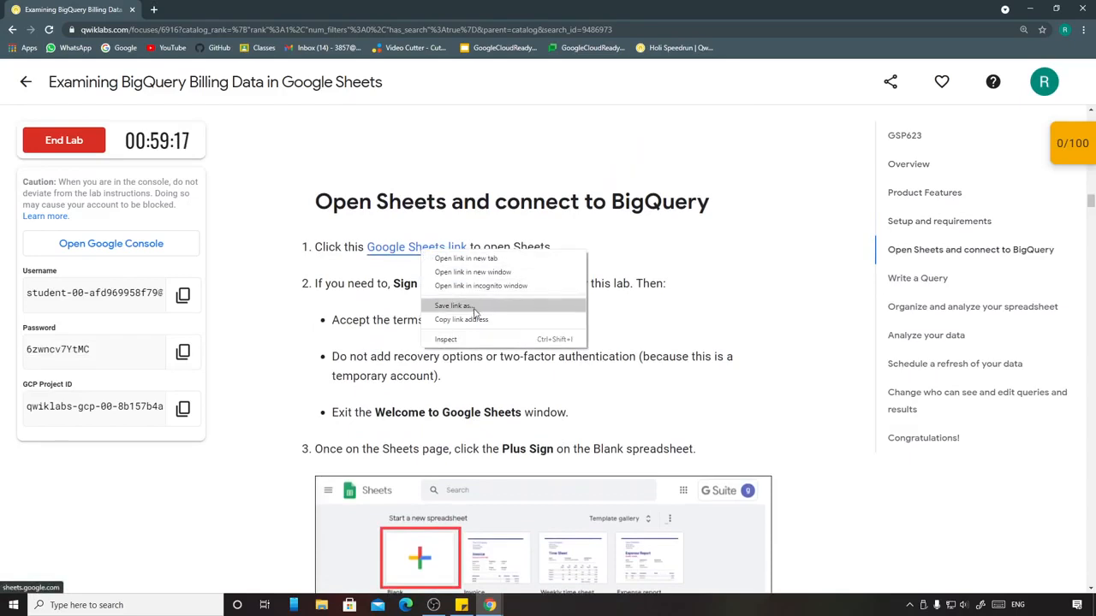
click(458, 317)
Step: Accept the new Google account's terms in the incognito window and confirm the account protection page without adding recovery options
mouse_move(490, 605)
click(551, 556)
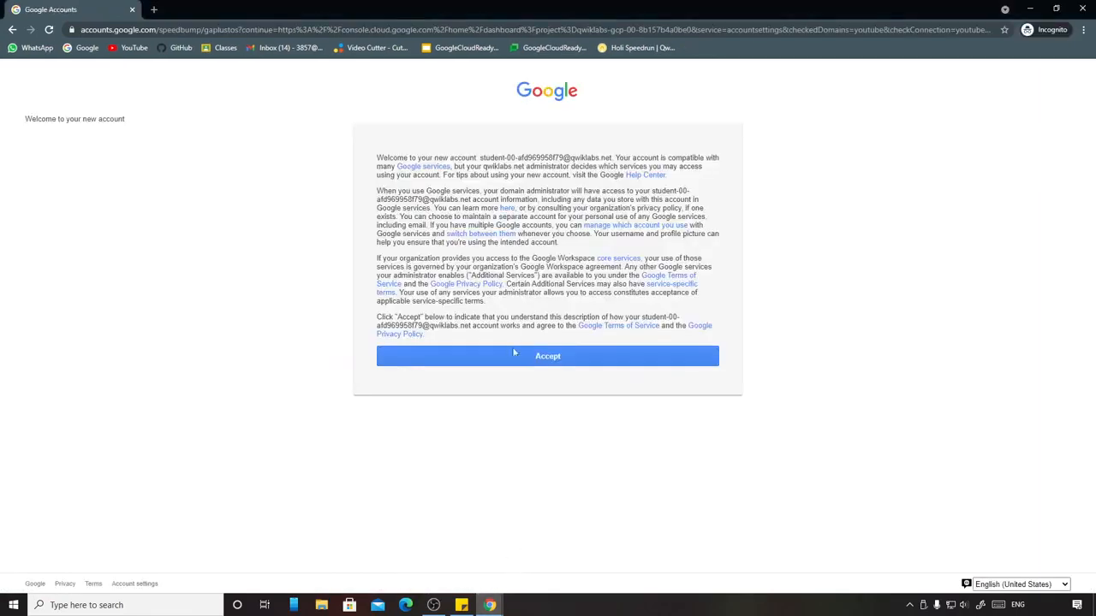
click(524, 360)
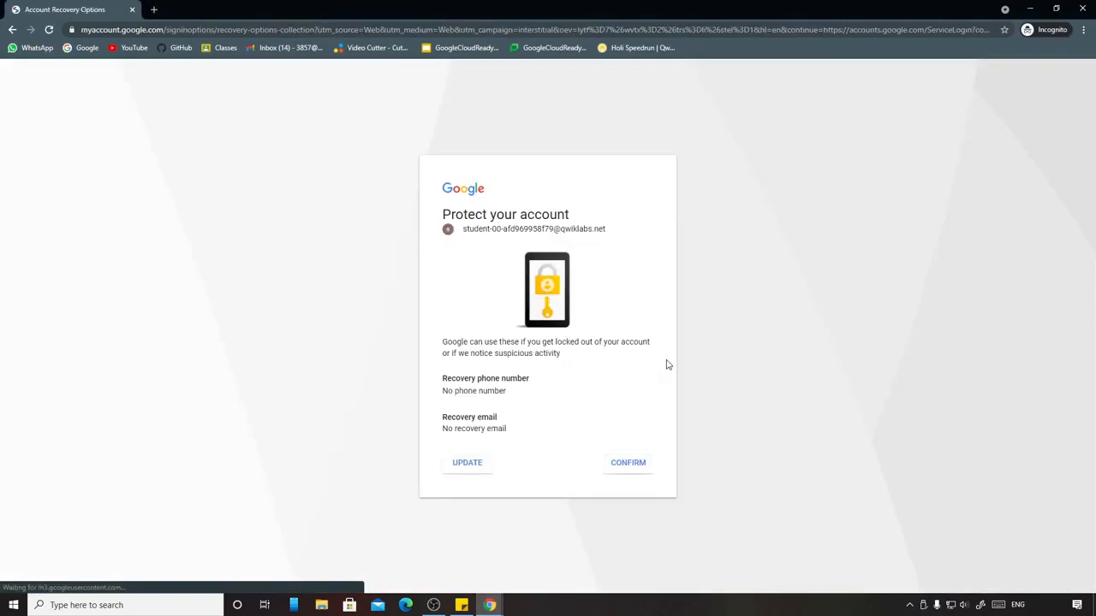
click(647, 466)
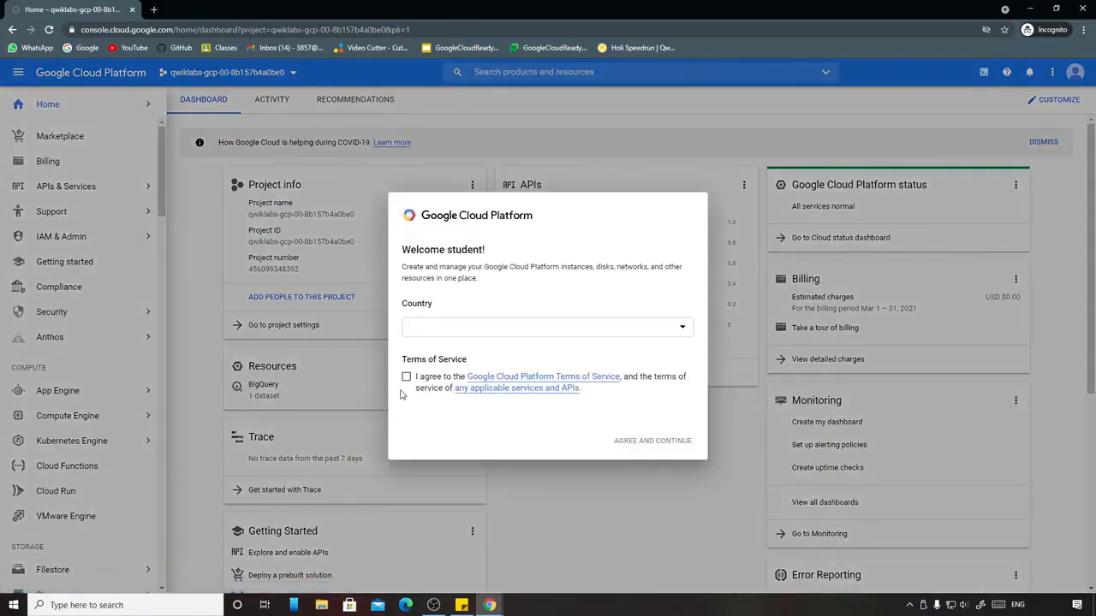
Step: Agree to the Google Cloud Platform terms of service with India as the country, and enlarge the page zoom
click(406, 378)
click(642, 440)
key(ctrl+plus)
key(ctrl+plus)
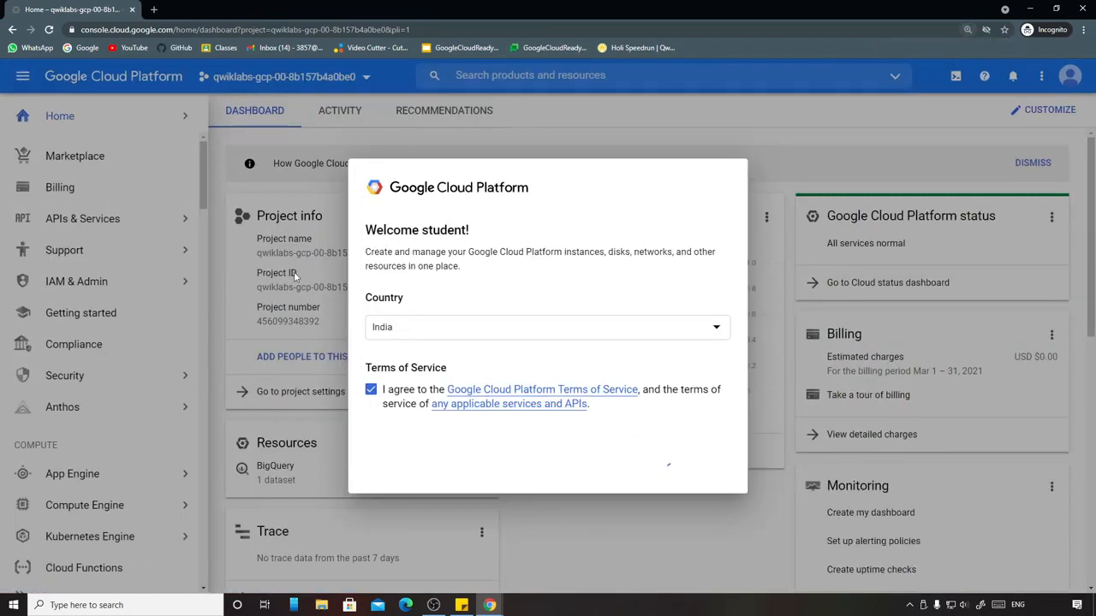
Step: Open sheets.google.com in a new incognito tab and dismiss the Welcome to Google Sheets window
click(153, 9)
text(sheets.google.com/)
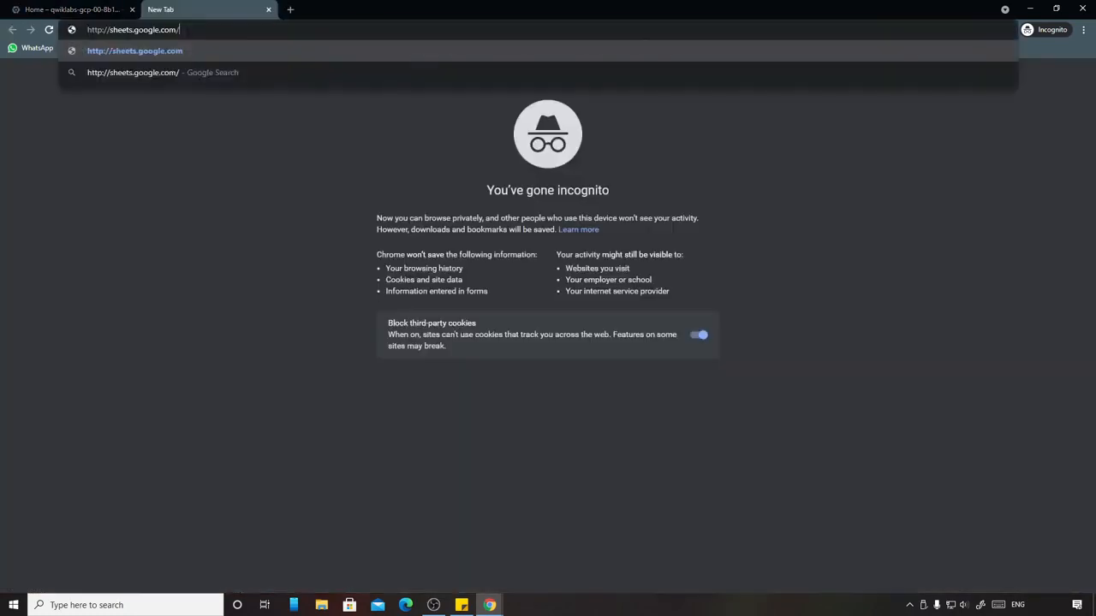
key(Return)
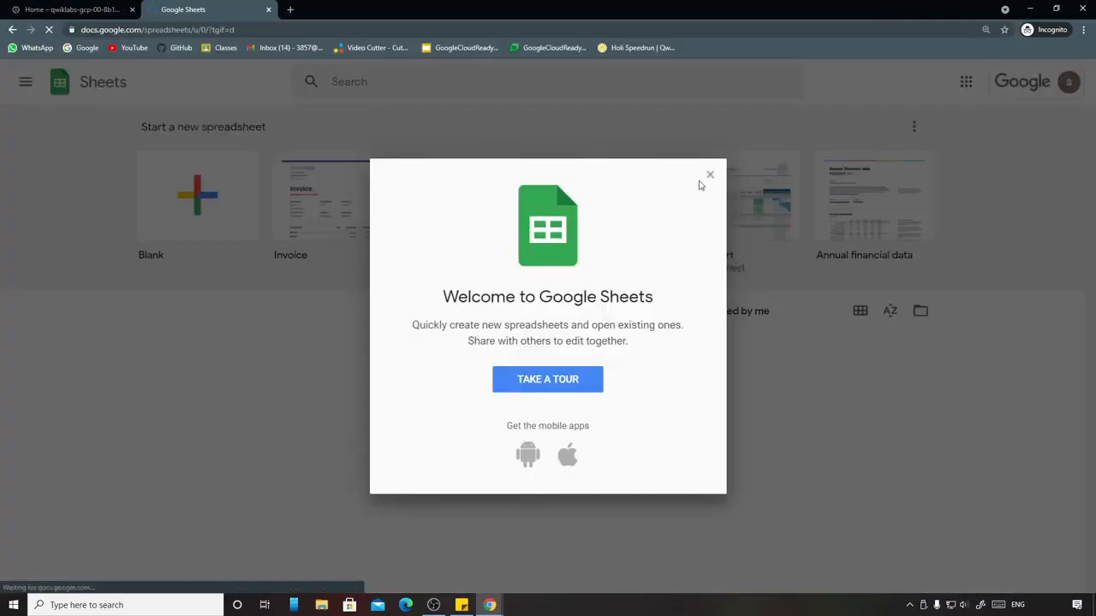
click(710, 175)
Step: Read the lab instructions on creating a blank spreadsheet and connecting it to BigQuery
click(476, 589)
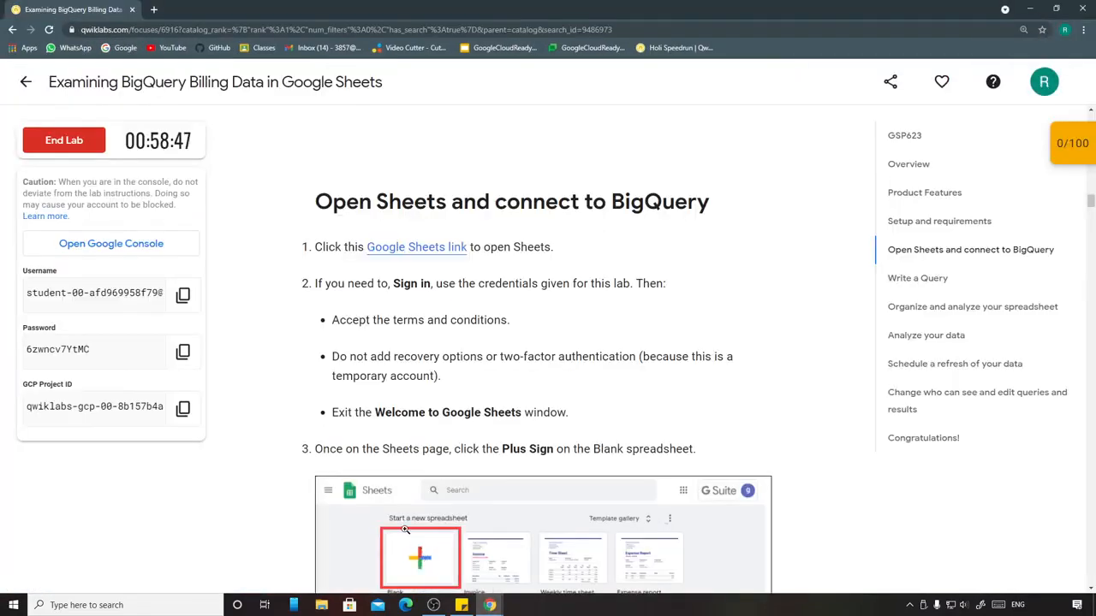
scroll(480, 589, down, 3)
click(492, 605)
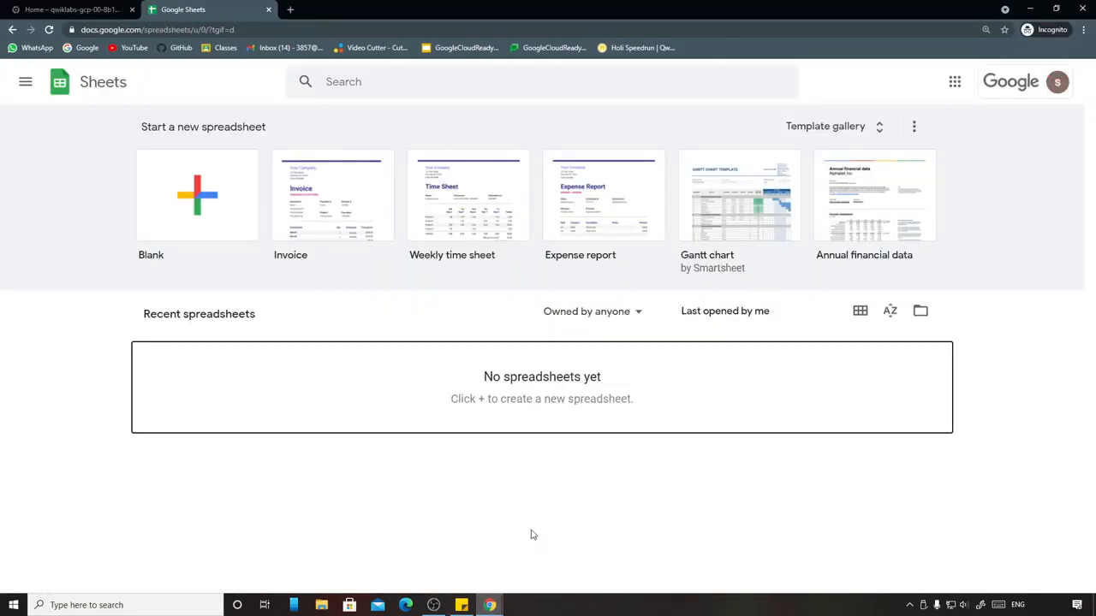
triple_click(554, 333)
click(492, 605)
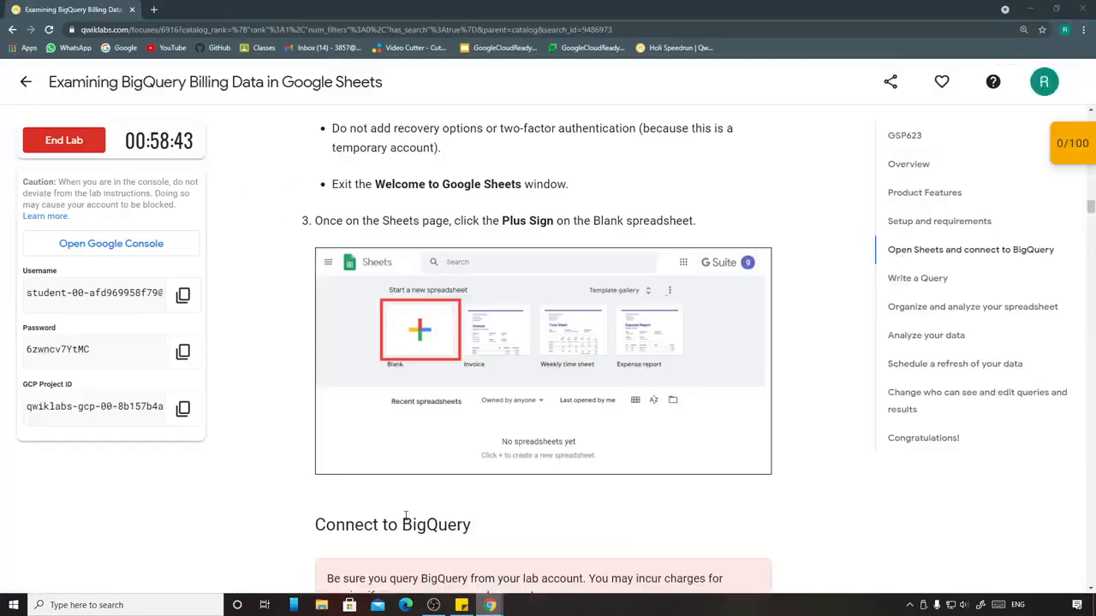
scroll(462, 377, down, 1)
scroll(462, 377, up, 1)
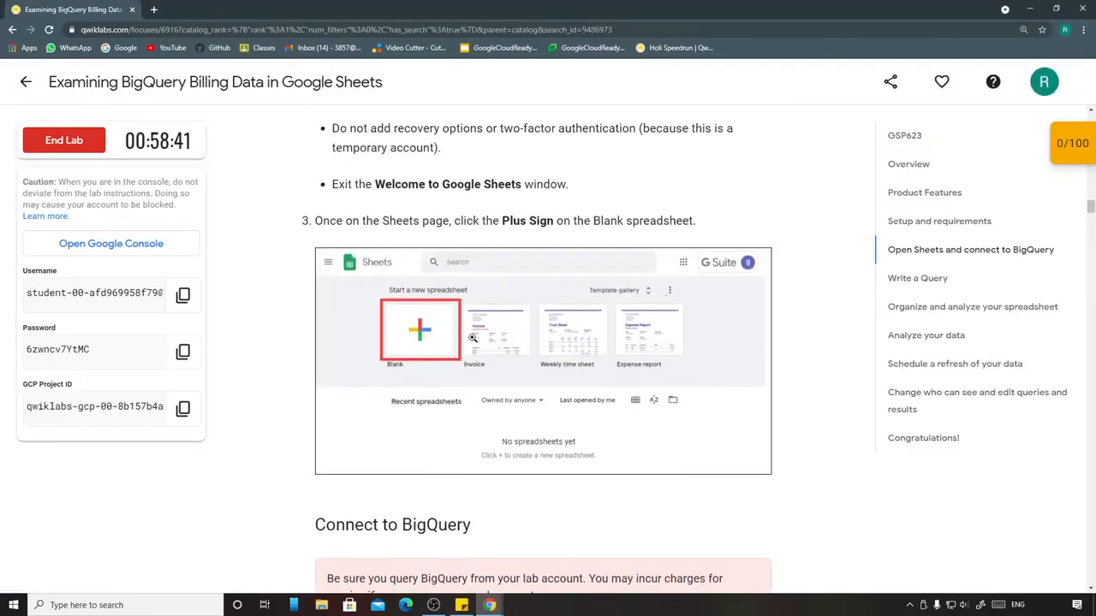
scroll(625, 297, down, 5)
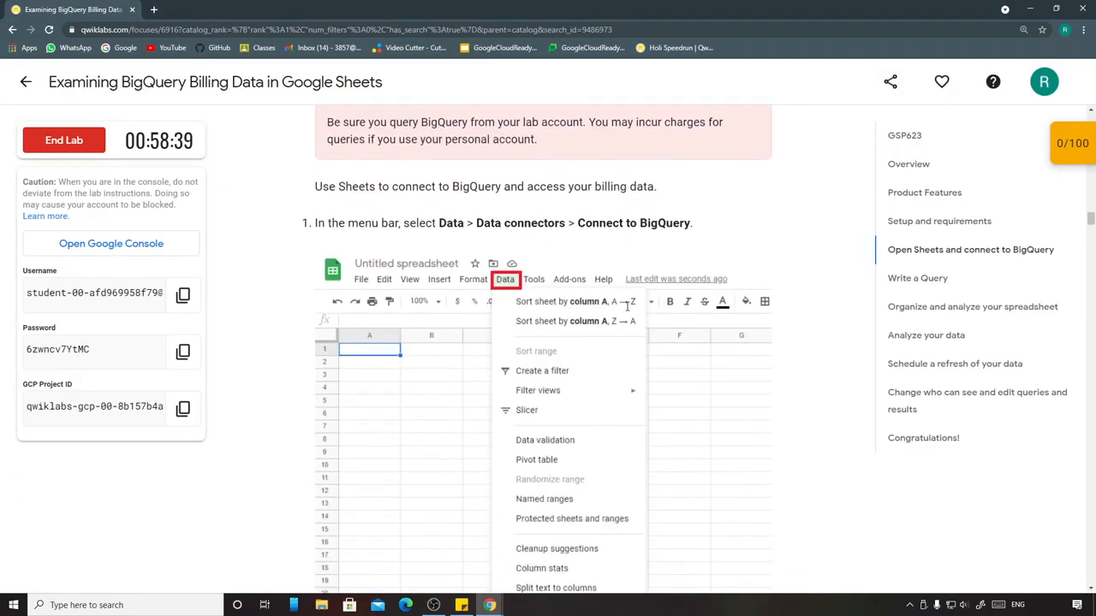
scroll(521, 322, down, 5)
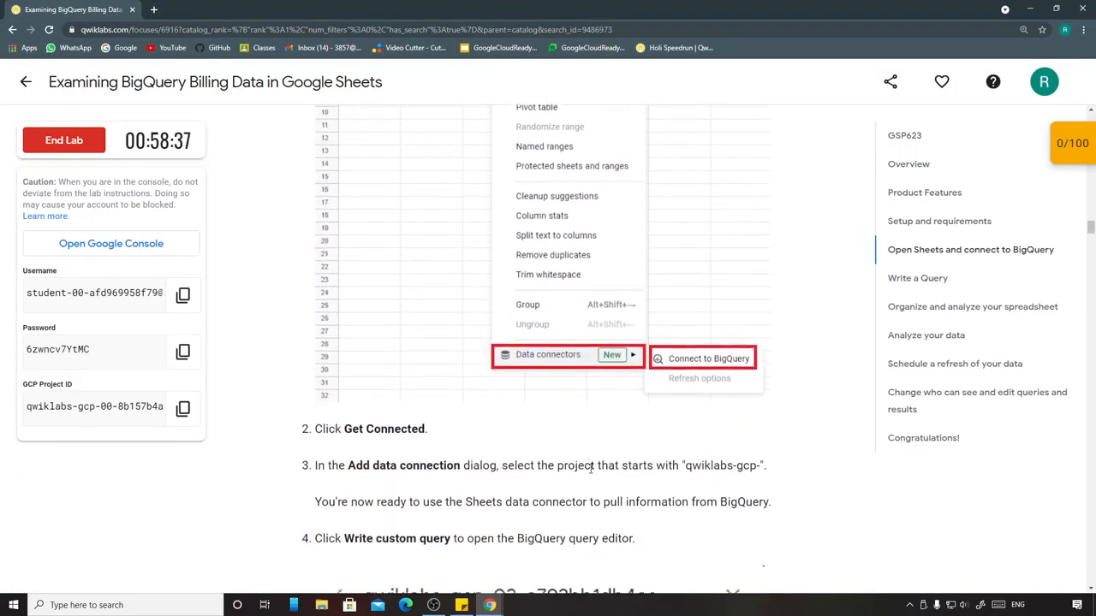
Step: Return to the Sheets home page, reload it, and create a blank spreadsheet
mouse_move(491, 605)
click(535, 562)
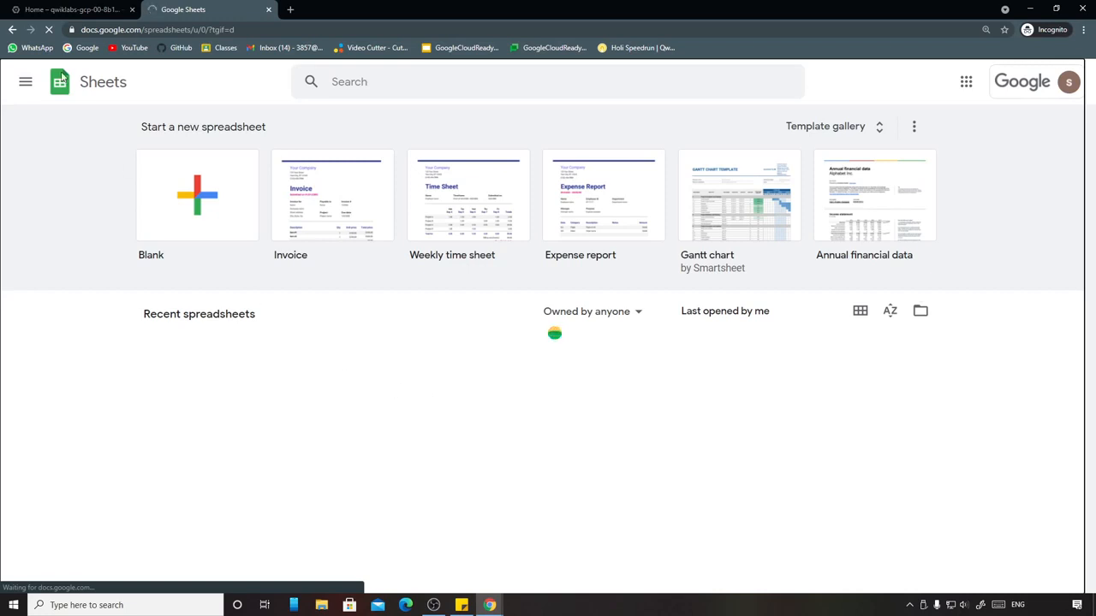
click(48, 30)
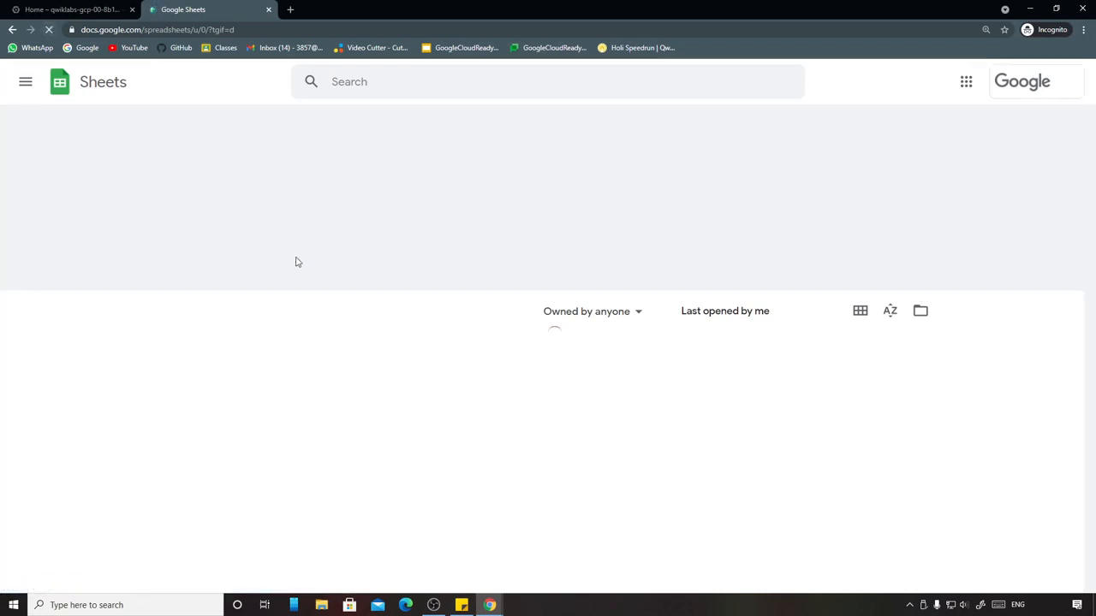
click(208, 193)
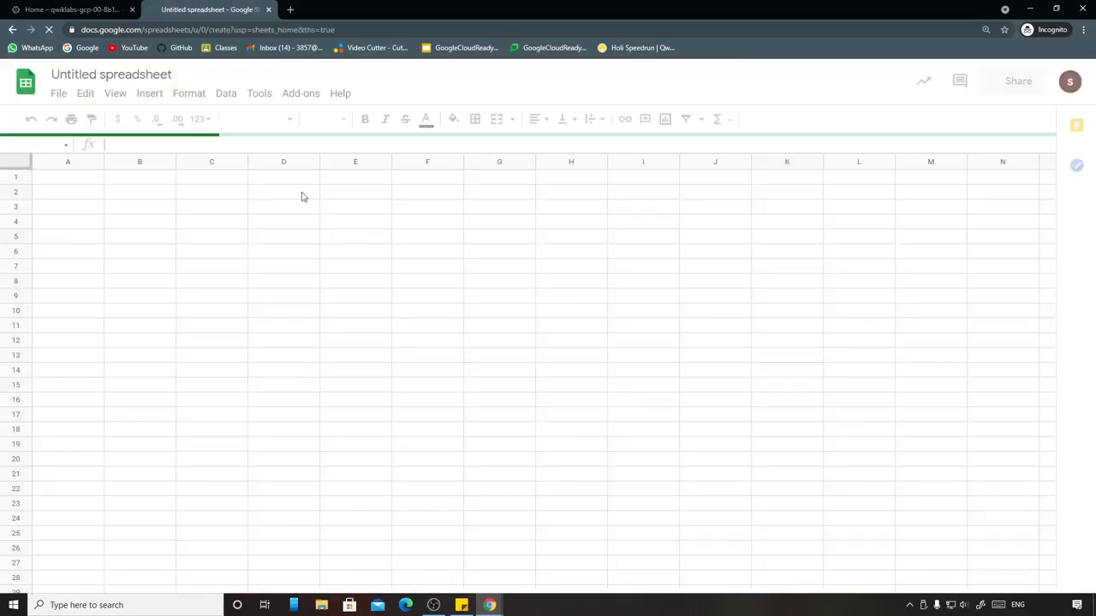
Step: Start a BigQuery data connection in the blank spreadsheet and choose the qwiklabs-gcp-00-8b157b4a0be0 project
click(227, 94)
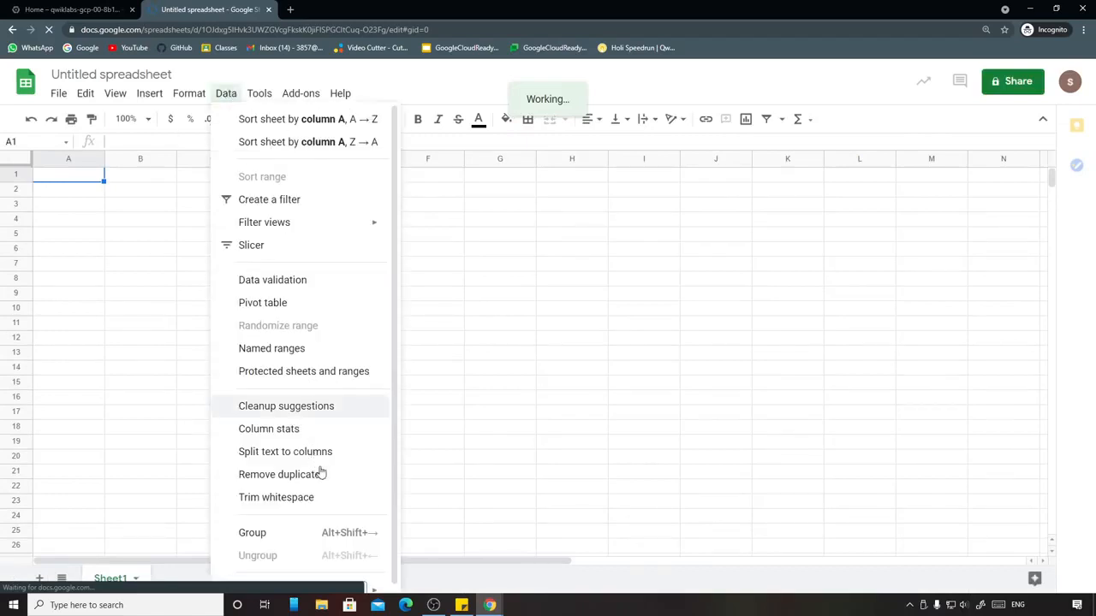
scroll(326, 465, down, 1)
mouse_move(370, 582)
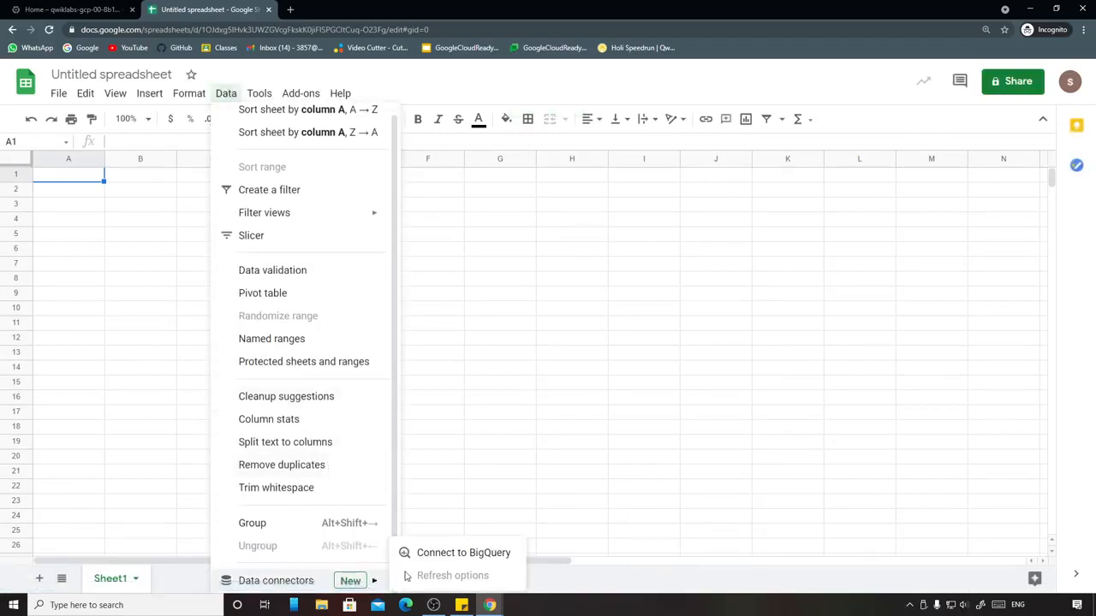
click(459, 554)
click(594, 469)
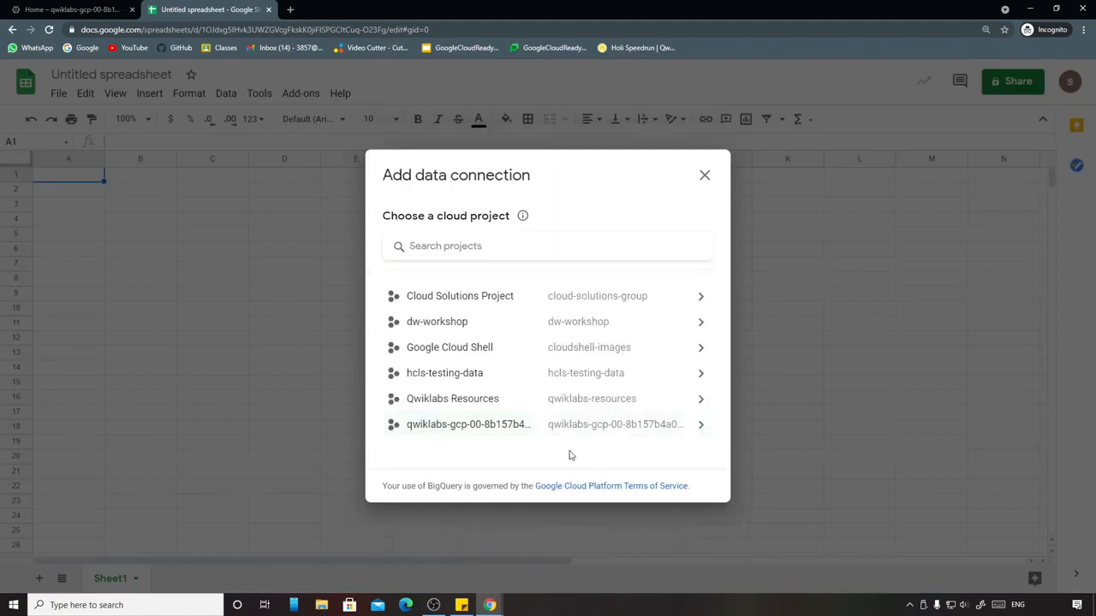
click(466, 431)
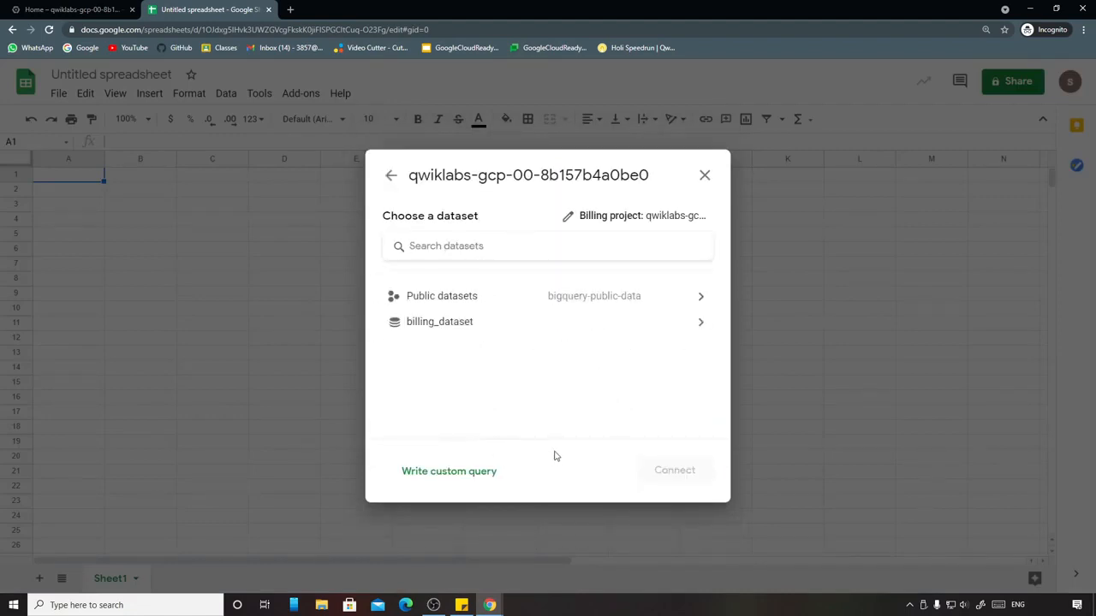
Step: Check the lab instructions for the custom query step and return to the spreadsheet's dataset selection dialog
mouse_move(490, 603)
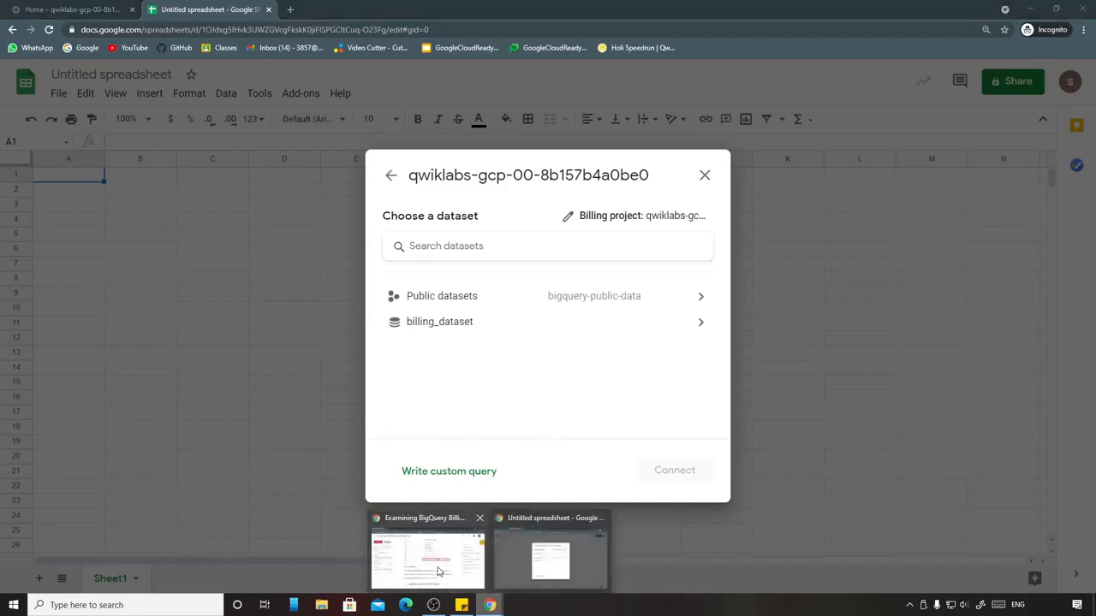
click(432, 561)
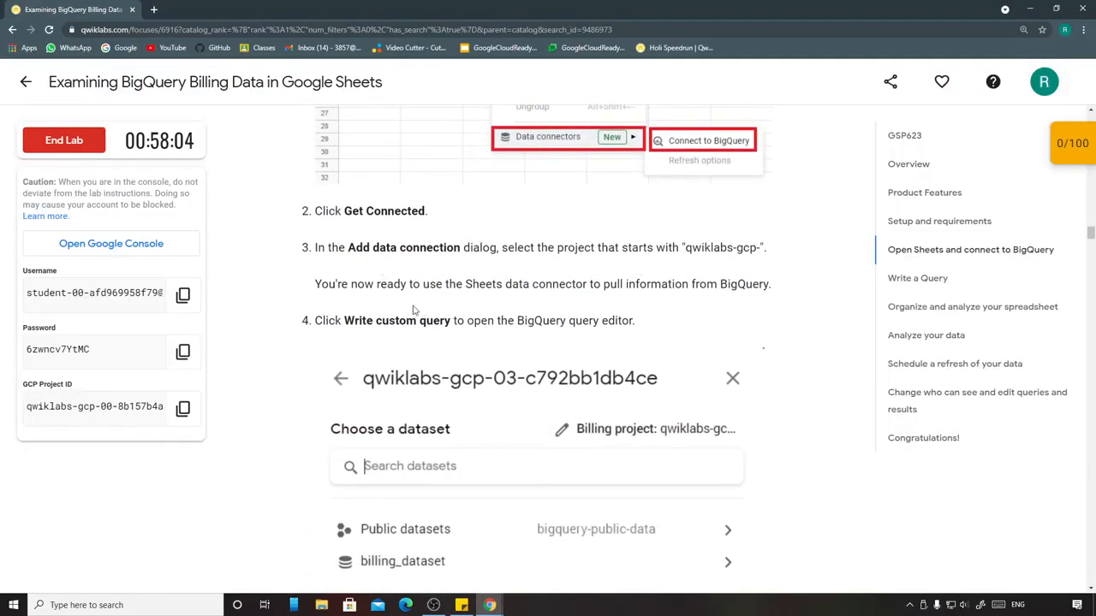
scroll(440, 314, down, 2)
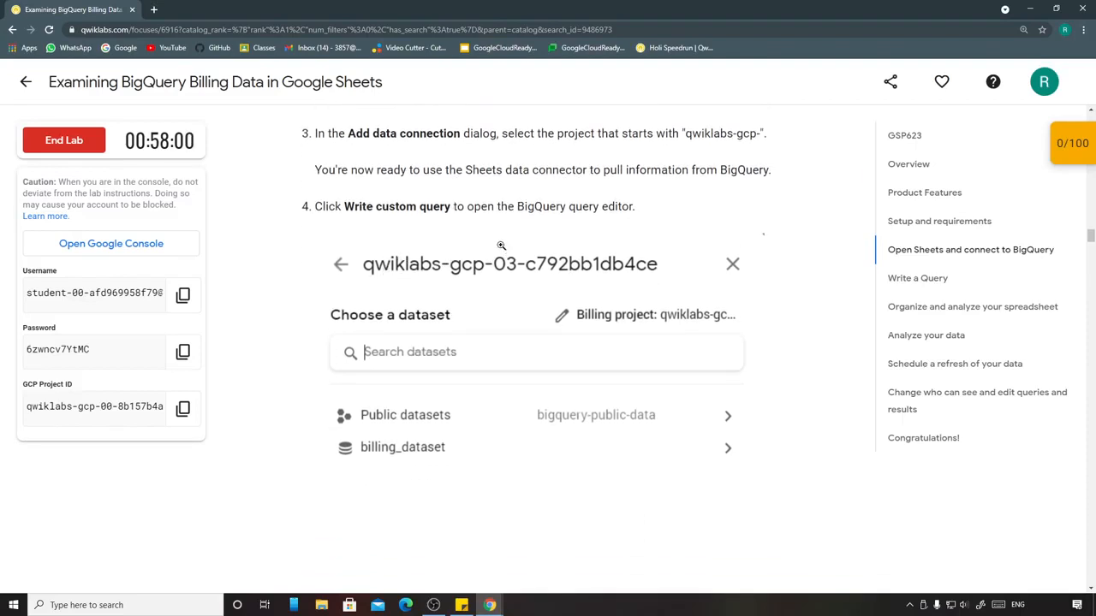
scroll(512, 242, down, 4)
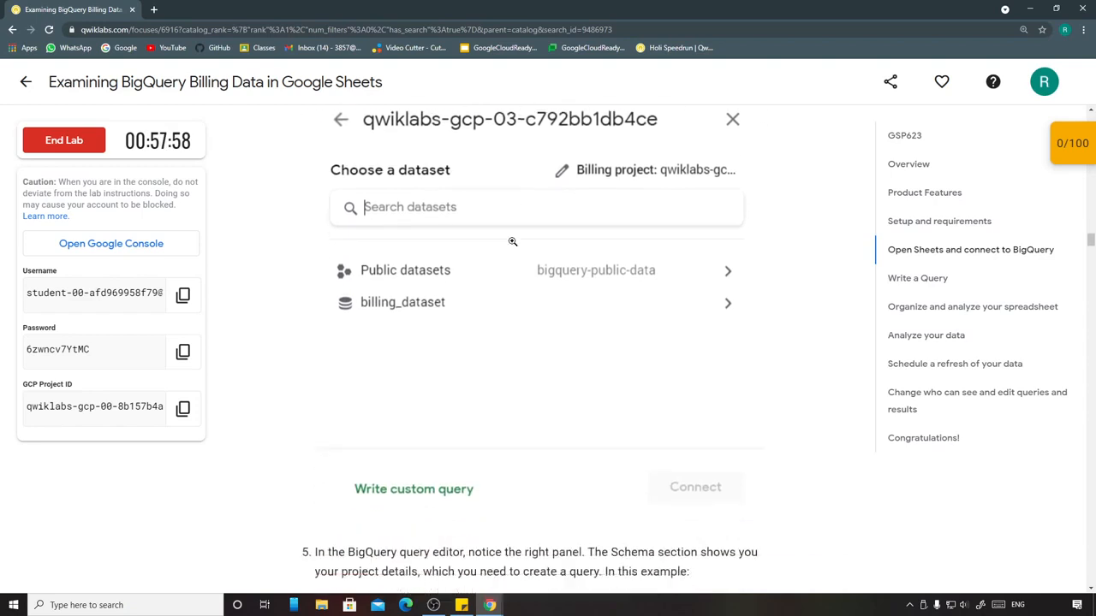
click(556, 556)
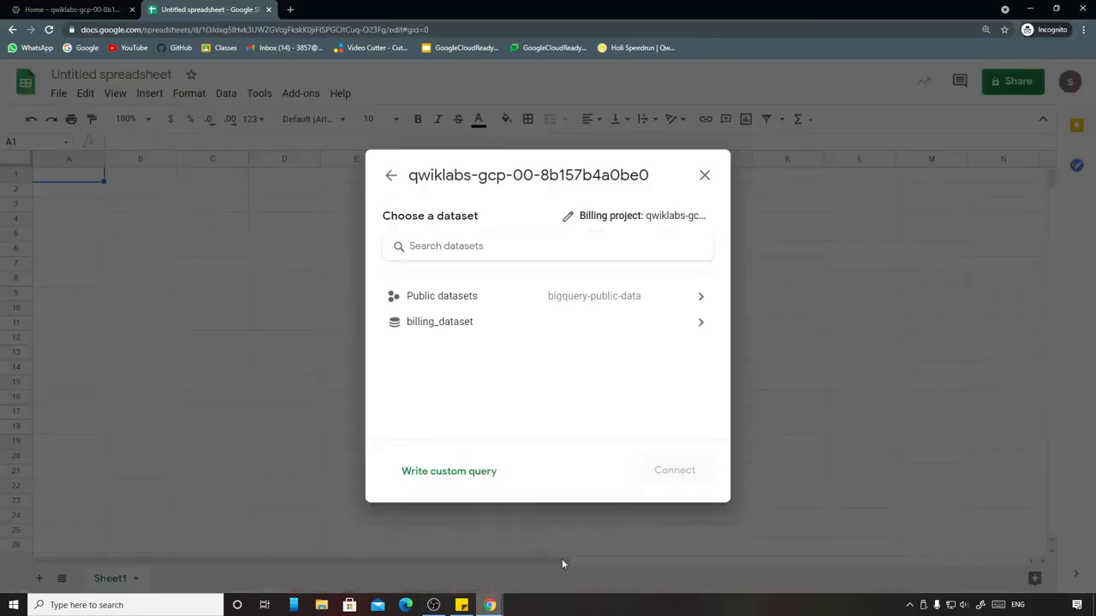
Step: Open the custom query editor and copy the lab's query "SELECT * FROM billing_dataset.enterprise_billing" from the Write a Query section
click(452, 477)
mouse_move(489, 606)
click(427, 566)
scroll(509, 434, down, 3)
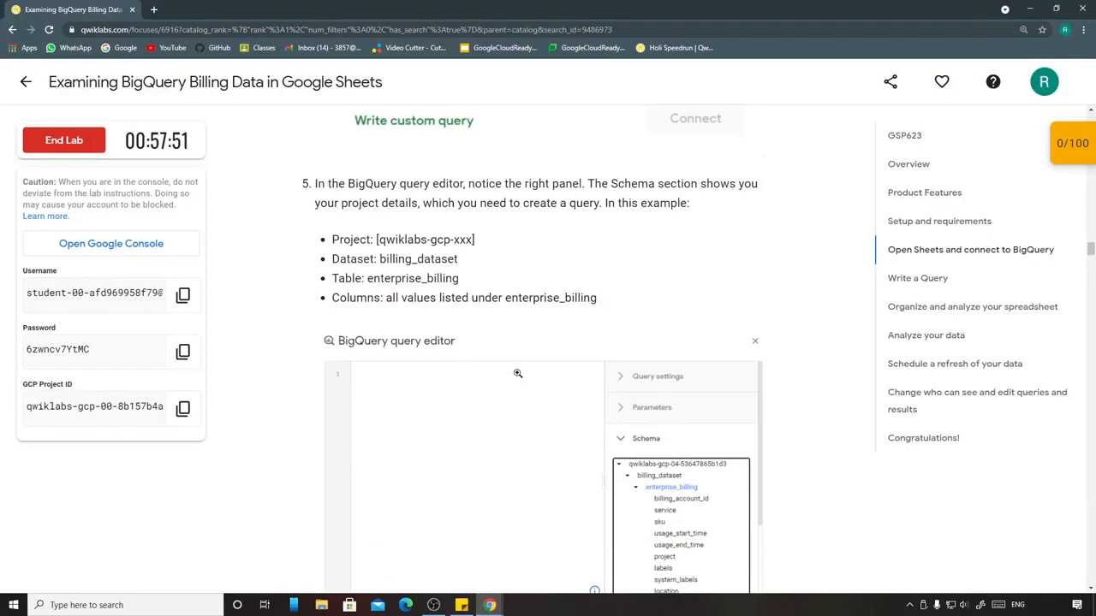
scroll(517, 373, down, 4)
scroll(517, 370, down, 5)
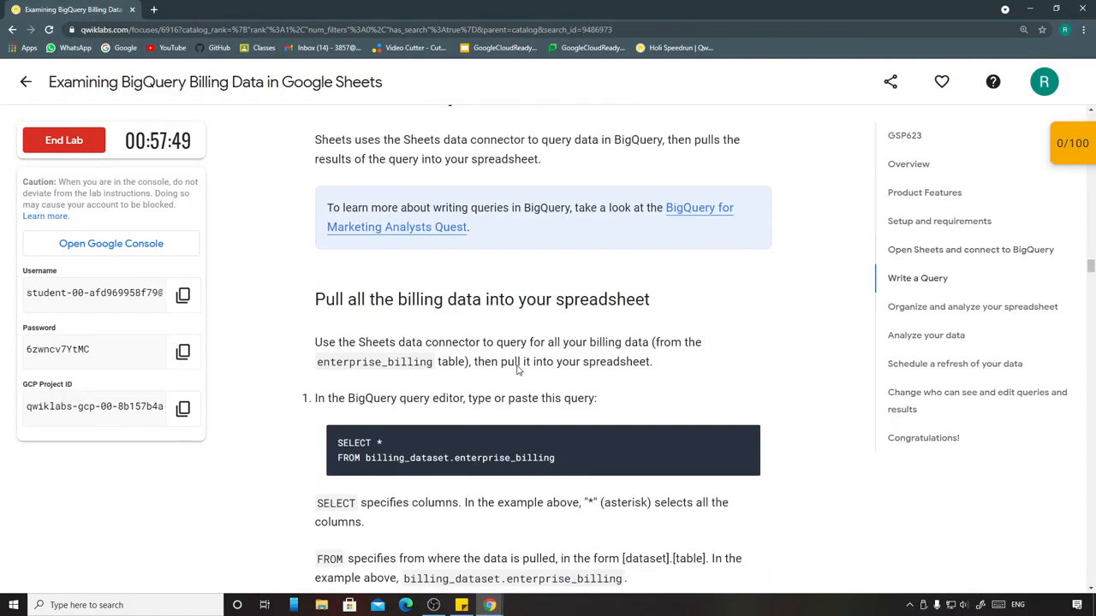
click(744, 332)
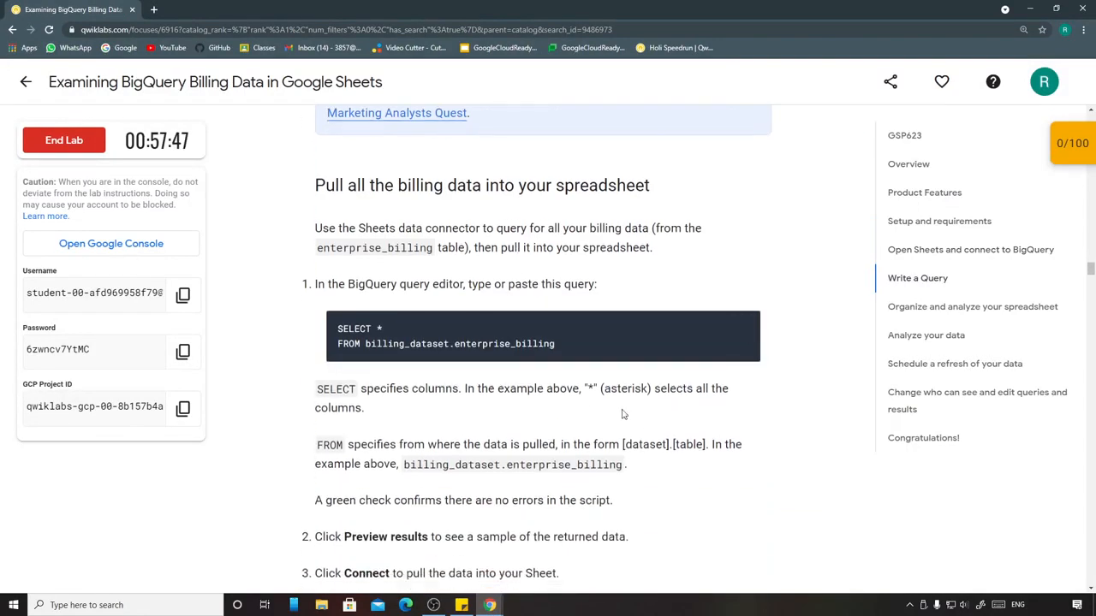
scroll(625, 415, down, 2)
Step: Paste the query "SELECT * FROM billing_dataset.enterprise_billing" into the spreadsheet's BigQuery query editor and preview its results
click(490, 606)
click(536, 569)
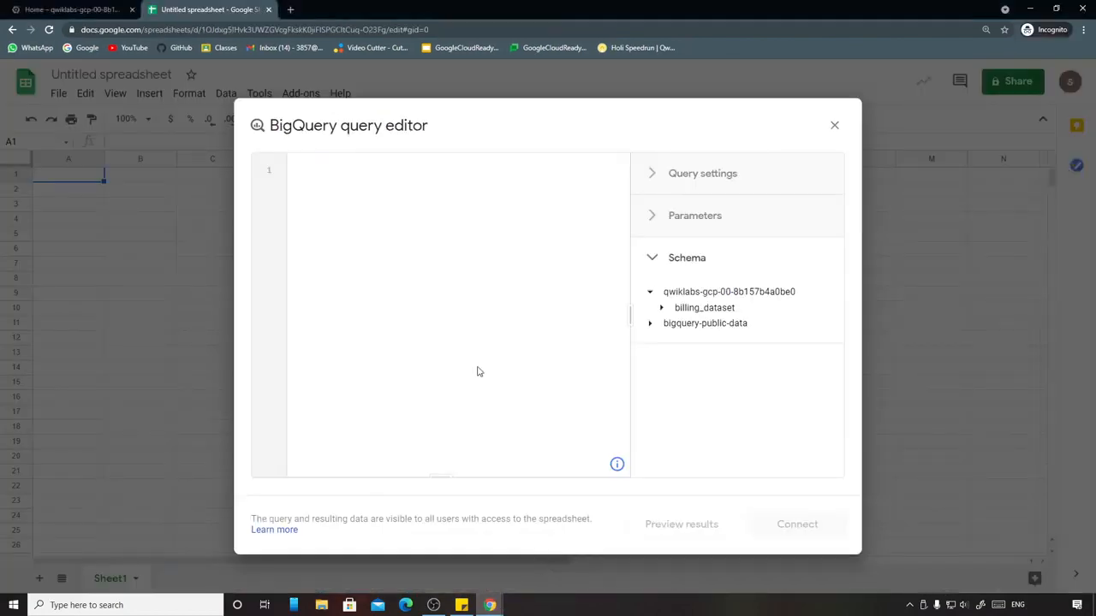
key(ctrl+v)
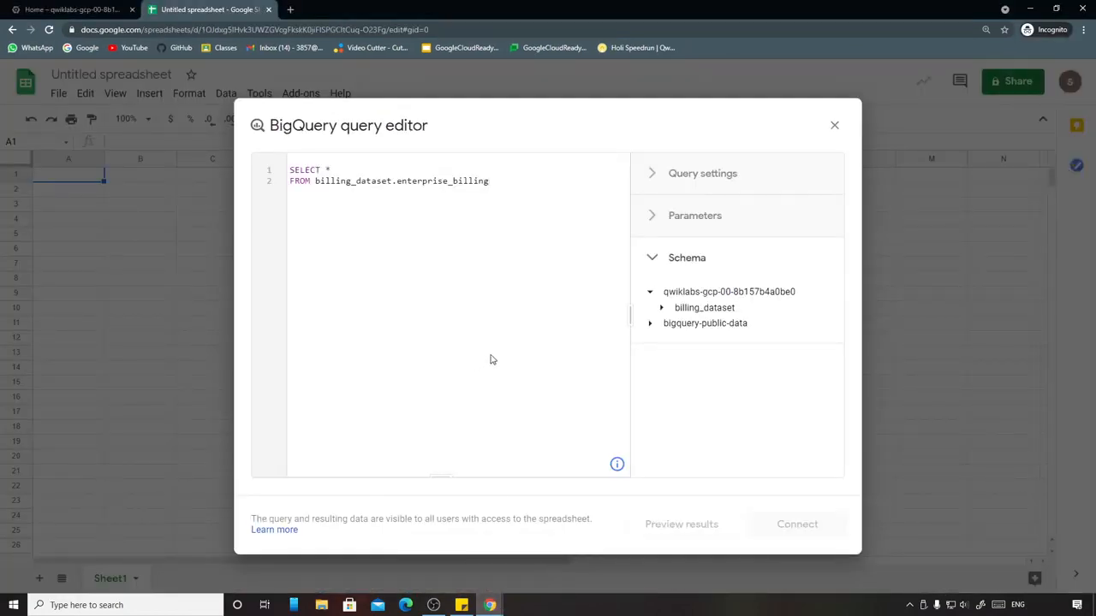
click(705, 525)
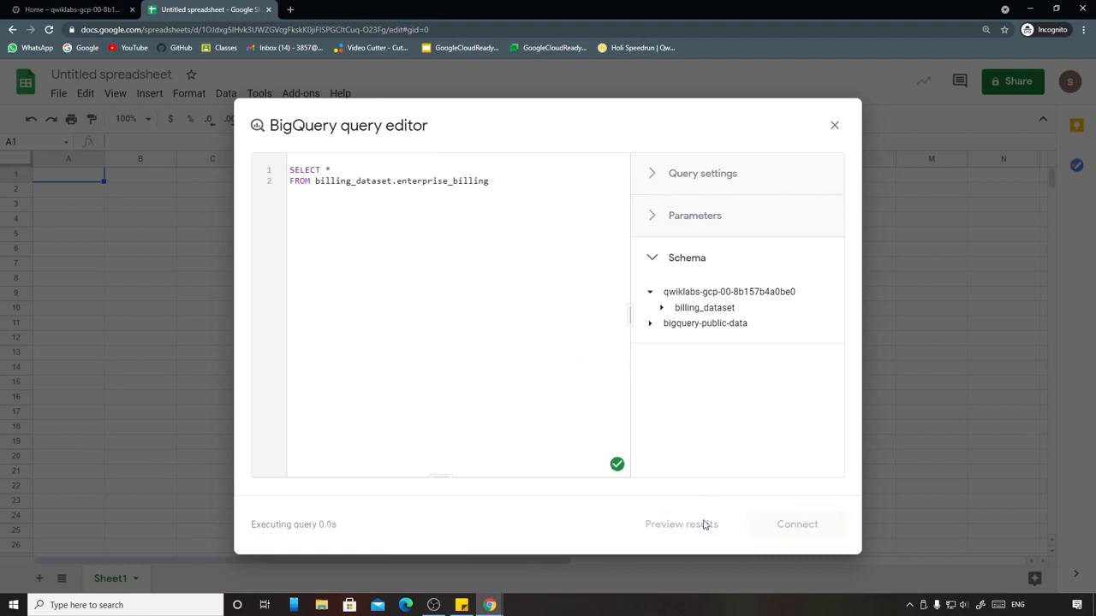
Step: Check the lab's connect instructions, connect the query to the spreadsheet, and dismiss the document status tip and the data connection dialog
mouse_move(489, 605)
click(443, 521)
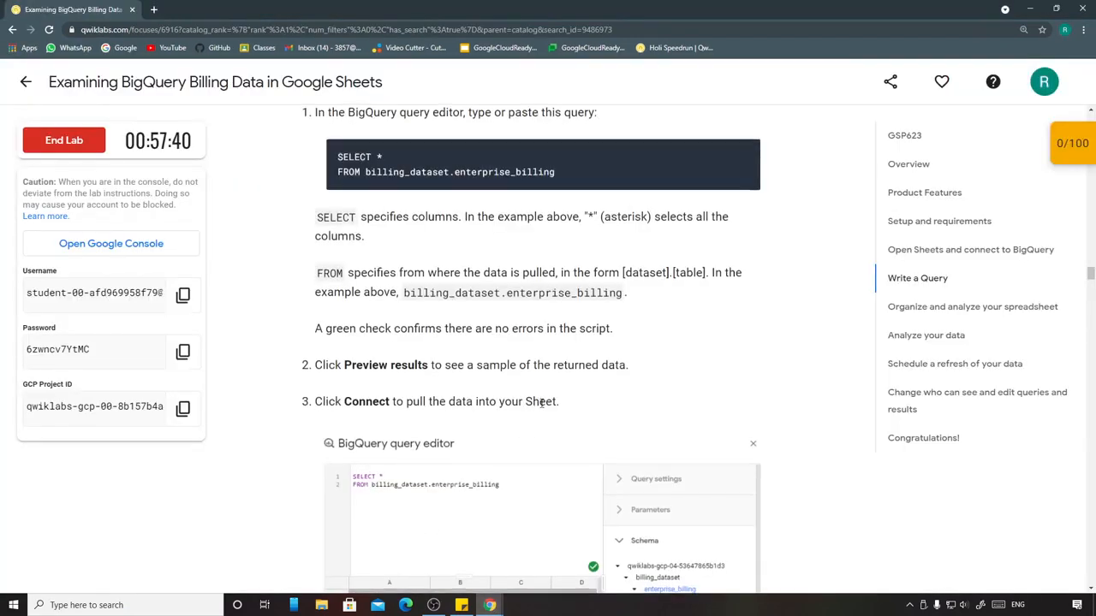
scroll(394, 342, down, 7)
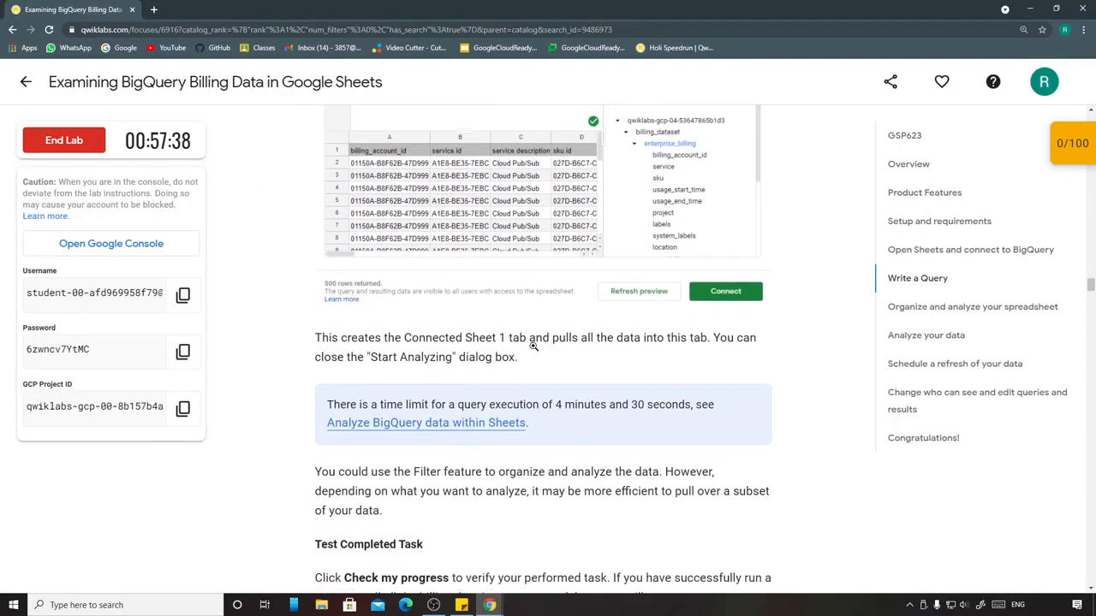
mouse_move(490, 605)
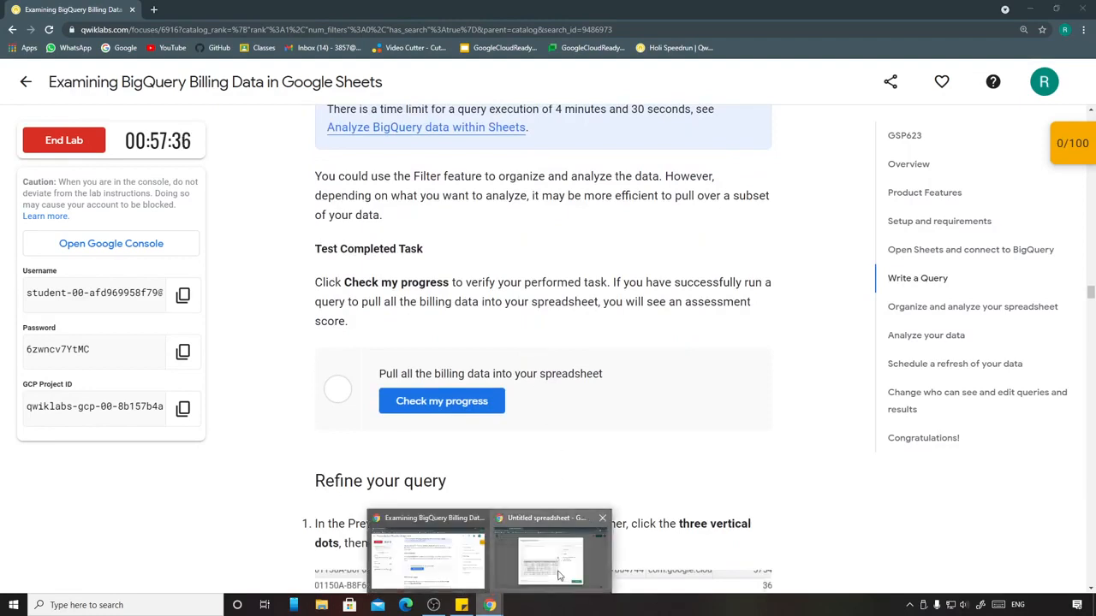
click(550, 552)
click(788, 525)
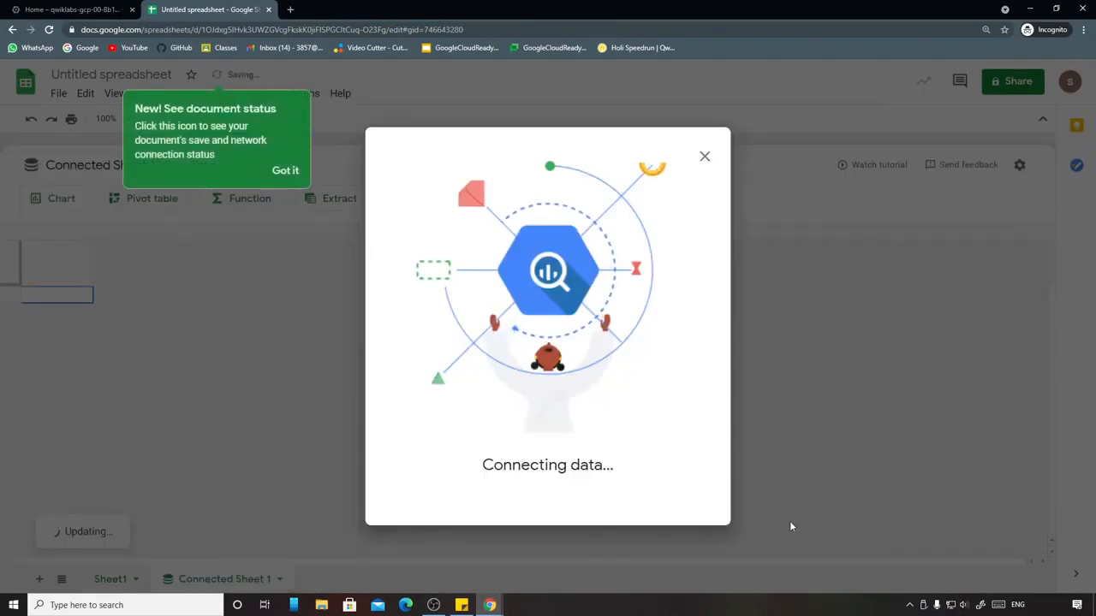
click(287, 174)
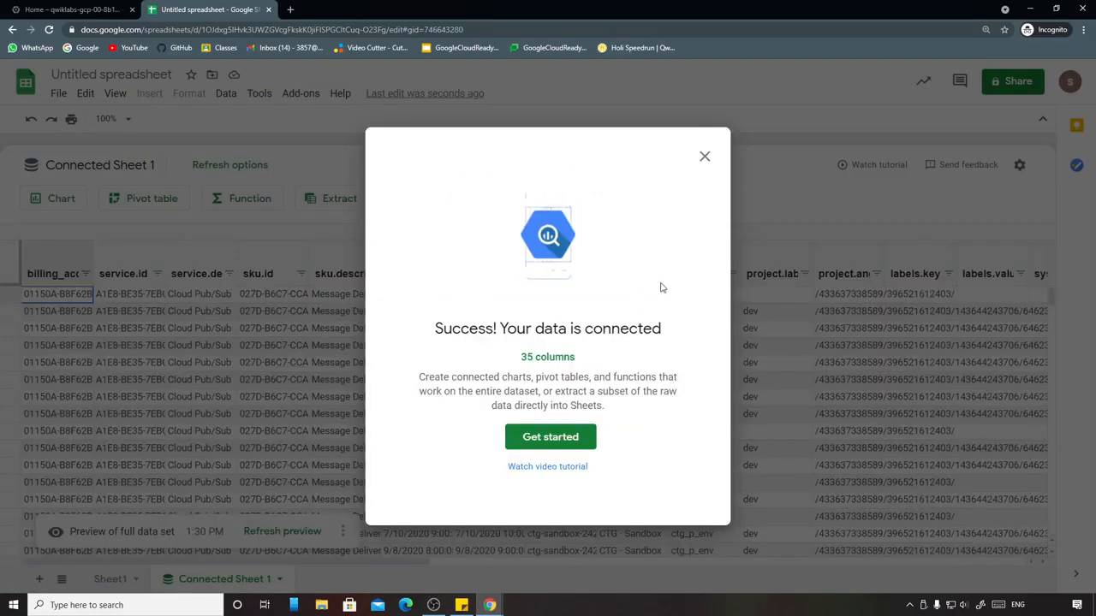
click(703, 159)
Step: Verify the lab checkpoint "Pull all the billing data into your spreadsheet" and go on to the Refine your query instructions
click(427, 557)
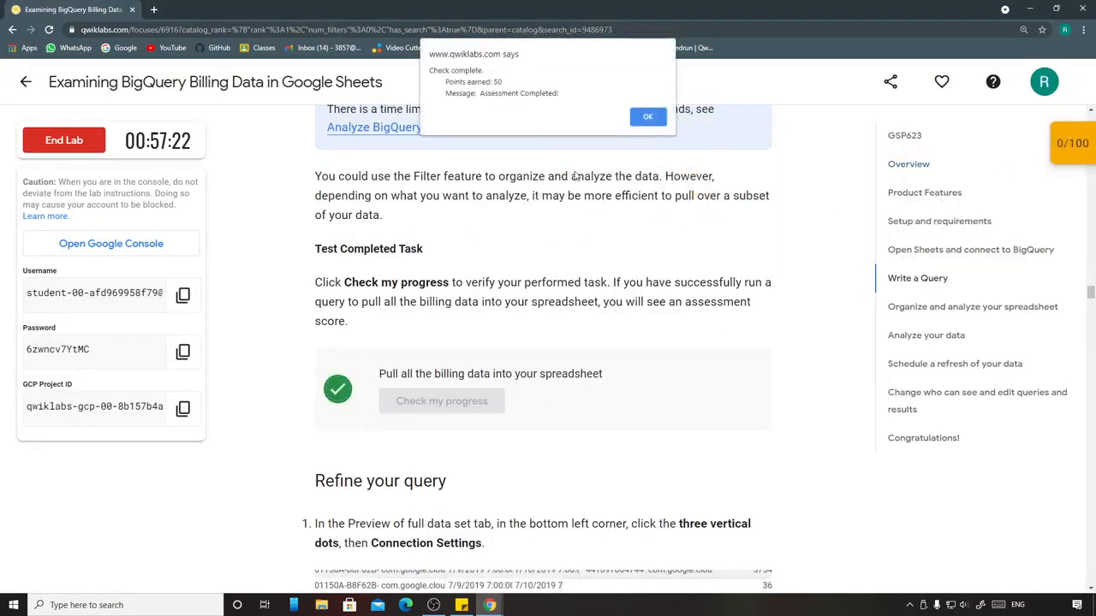
click(648, 119)
scroll(480, 390, down, 3)
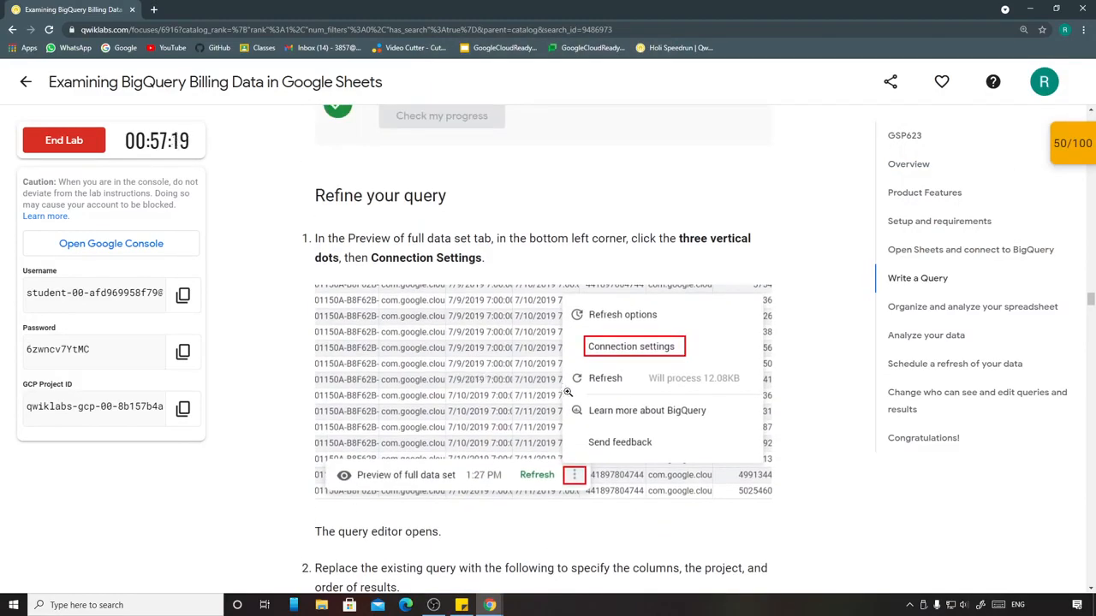
Step: Open the connection settings from the connected sheet's data preview, consulting the lab instructions, and clear the existing query
mouse_move(489, 606)
click(555, 569)
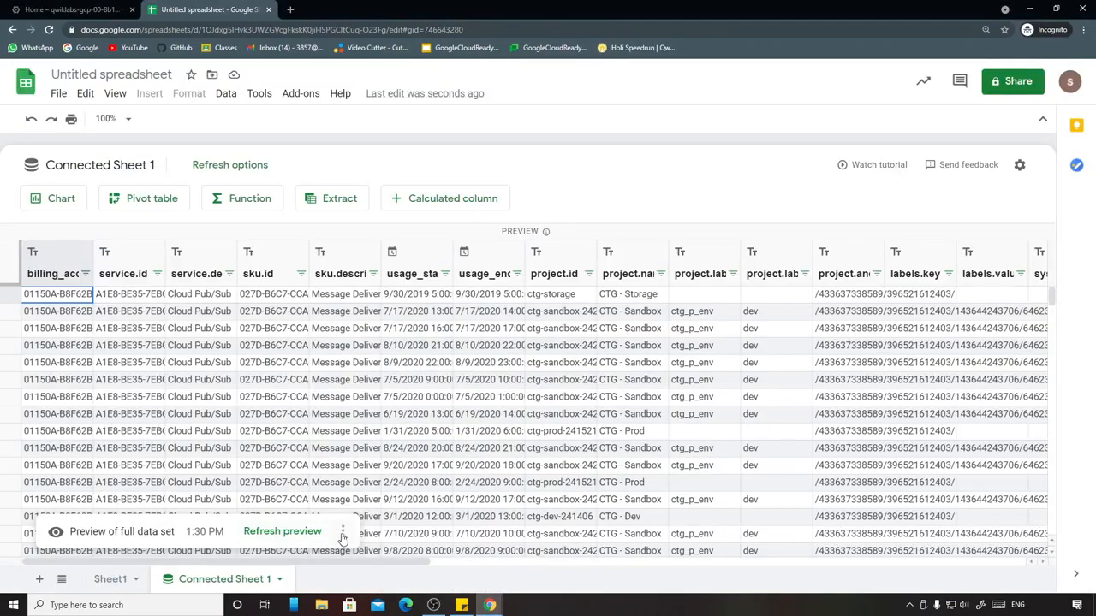
click(342, 531)
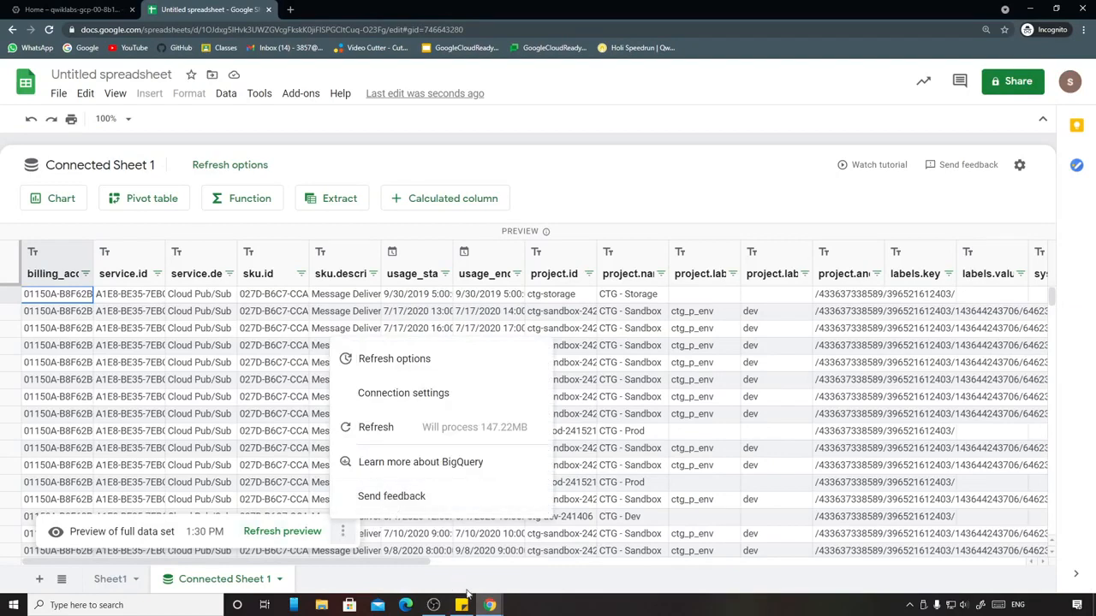
mouse_move(489, 605)
click(423, 552)
scroll(619, 442, down, 4)
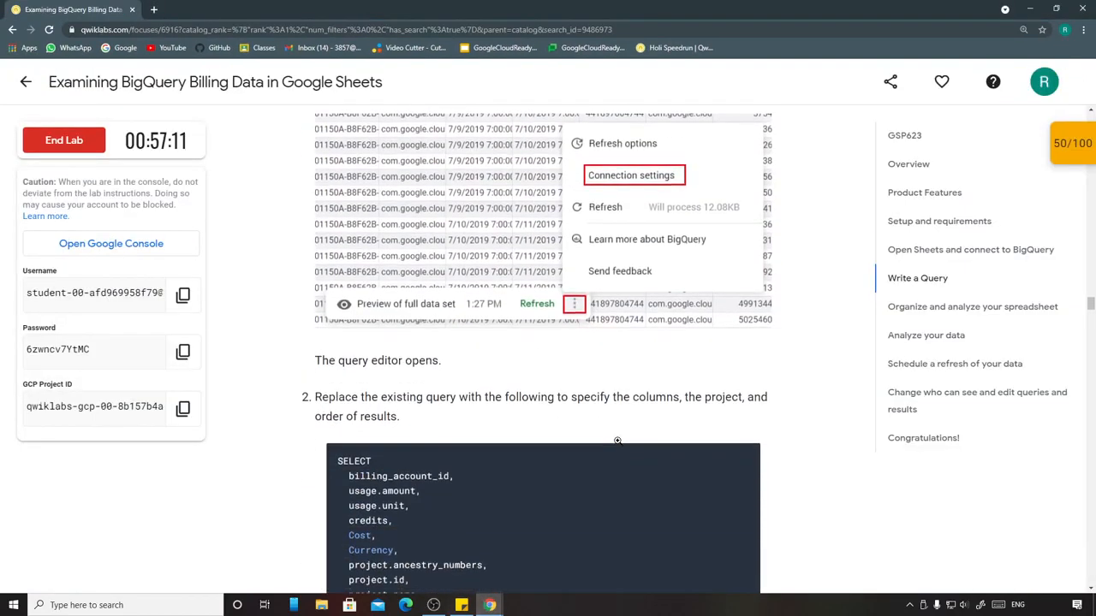
mouse_move(491, 605)
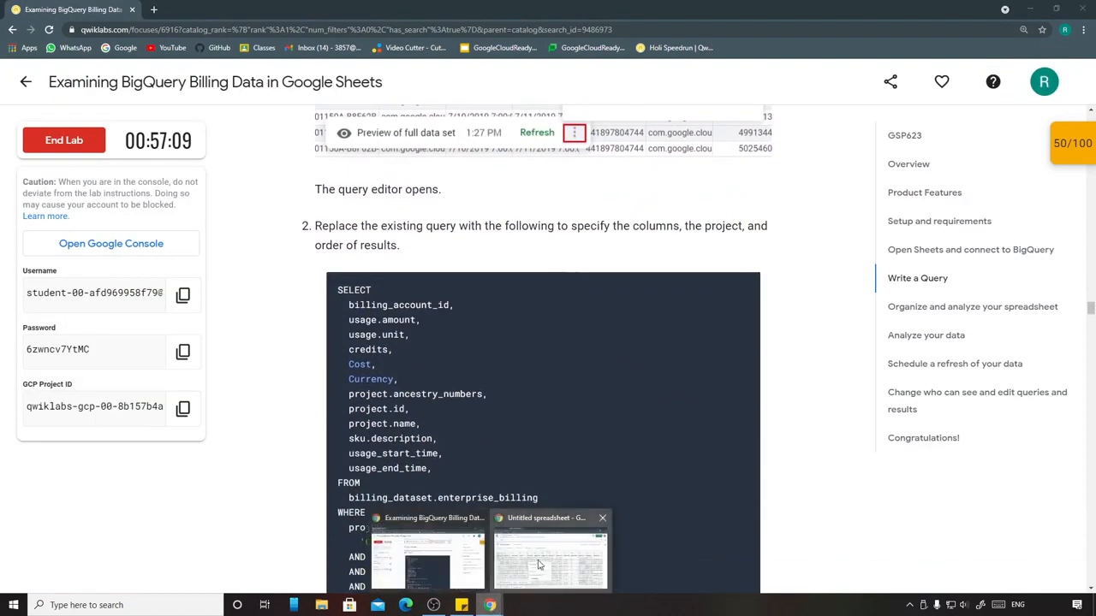
click(566, 565)
click(410, 392)
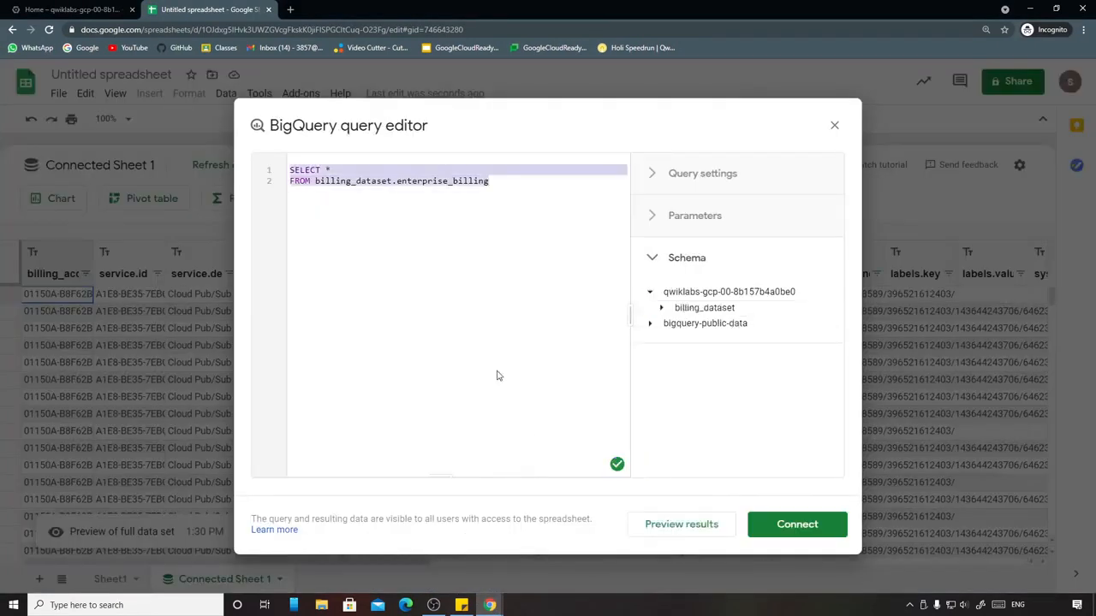
key(BackSpace)
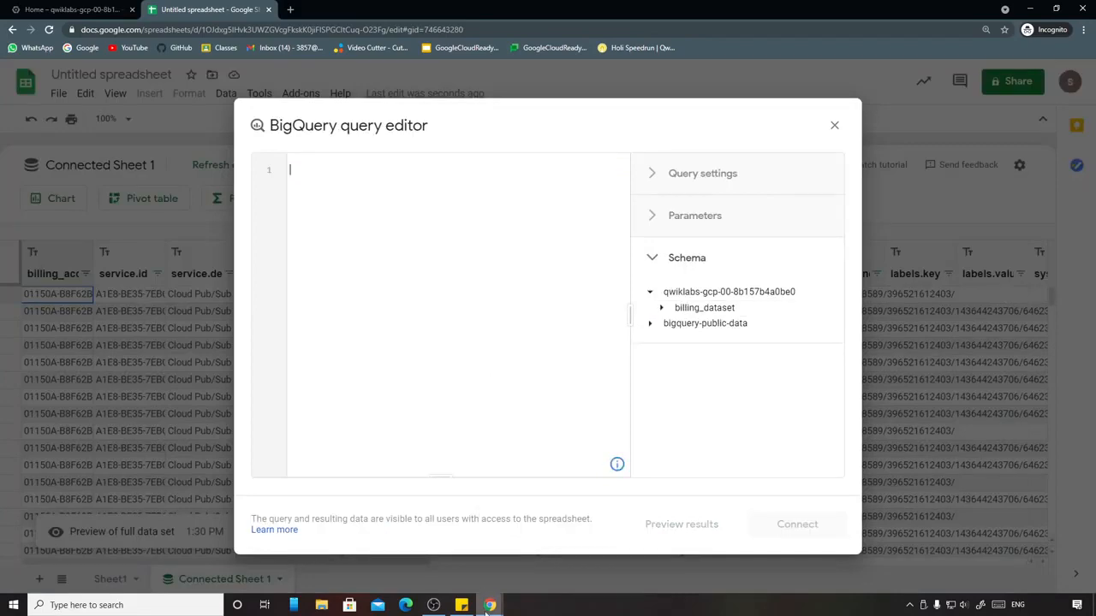
Step: Copy the lab's refined query for CTG - Dev and CTG - Prod Compute Engine costs in September 2020 into the empty query editor
click(490, 606)
click(428, 552)
click(743, 284)
scroll(743, 291, down, 5)
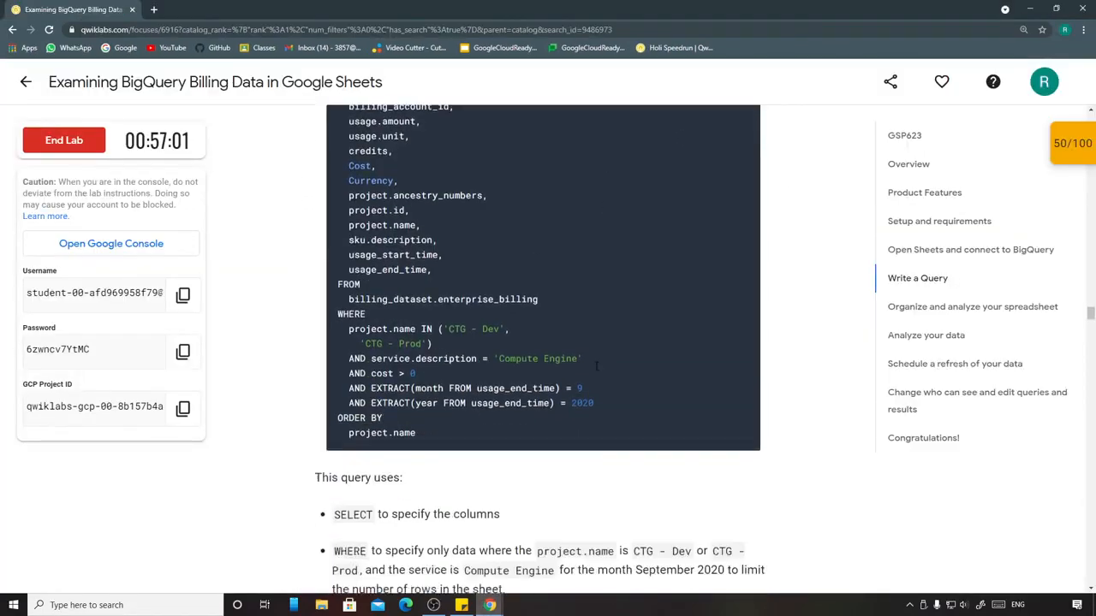
mouse_move(502, 608)
click(548, 553)
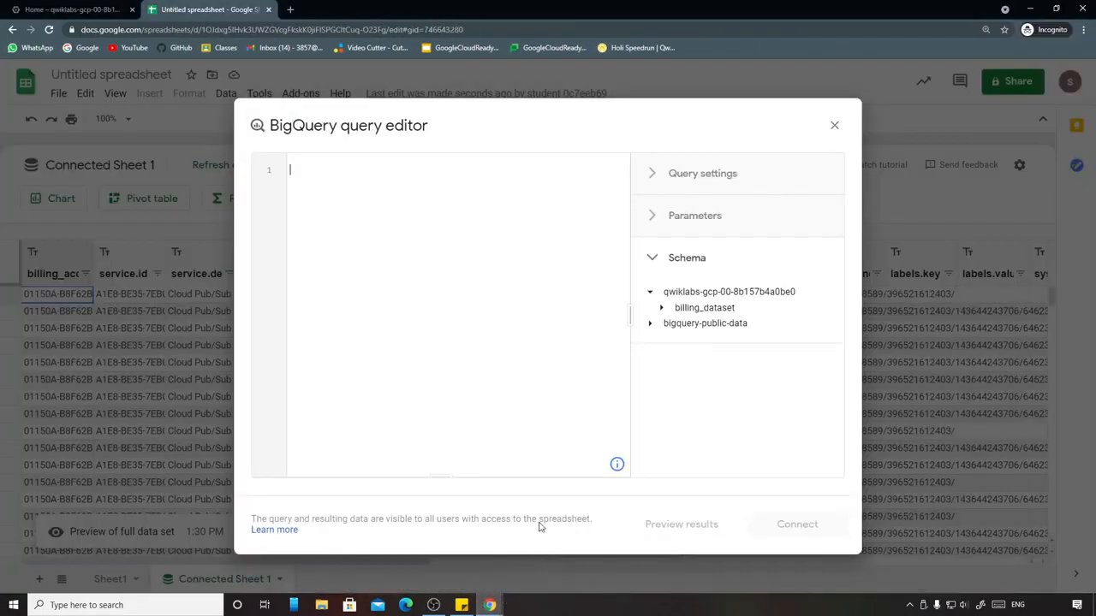
key(ctrl+v)
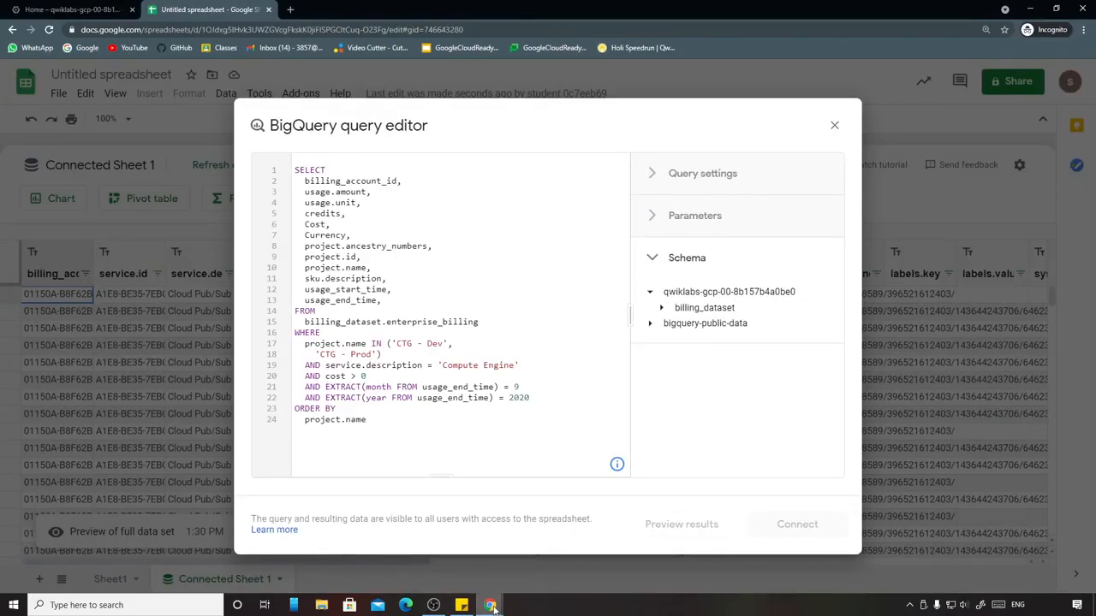
Step: Look over the remaining Refine your query instructions in the lab, then connect the refined query to the spreadsheet
mouse_move(490, 603)
click(420, 524)
scroll(548, 440, down, 4)
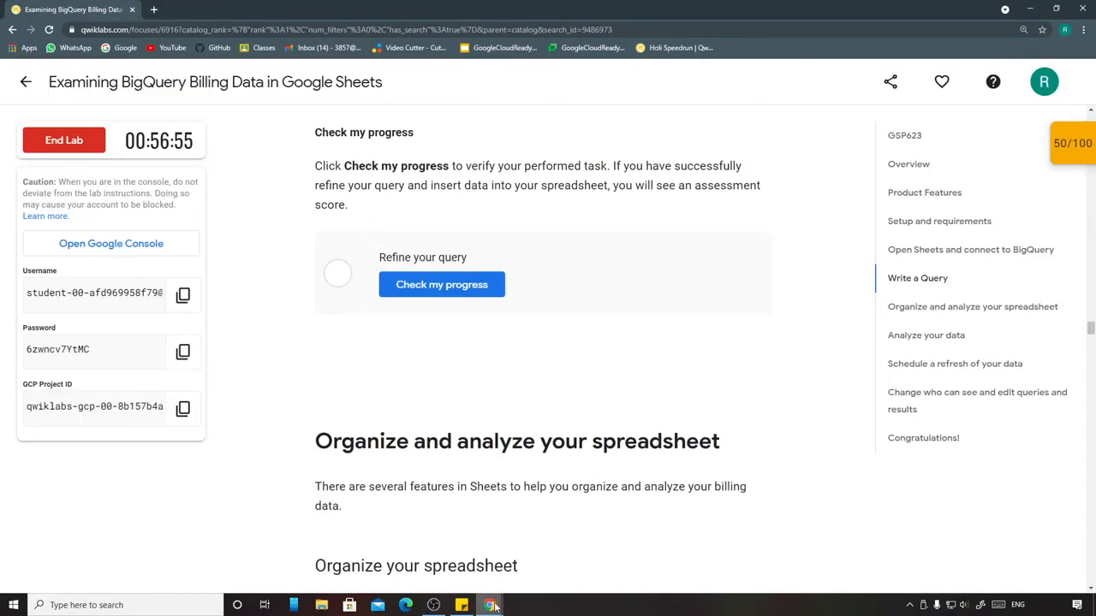
click(548, 552)
click(797, 524)
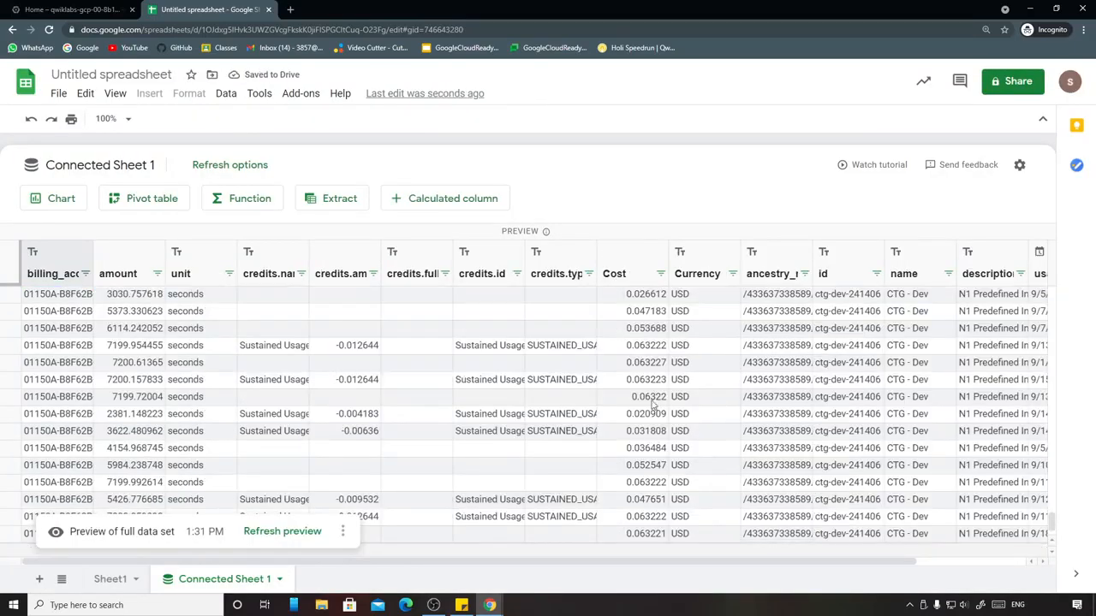
Step: Verify the lab checkpoint "Refine your query", recheck it in the Checkpoints list, and close the list
mouse_move(514, 606)
click(419, 432)
click(442, 284)
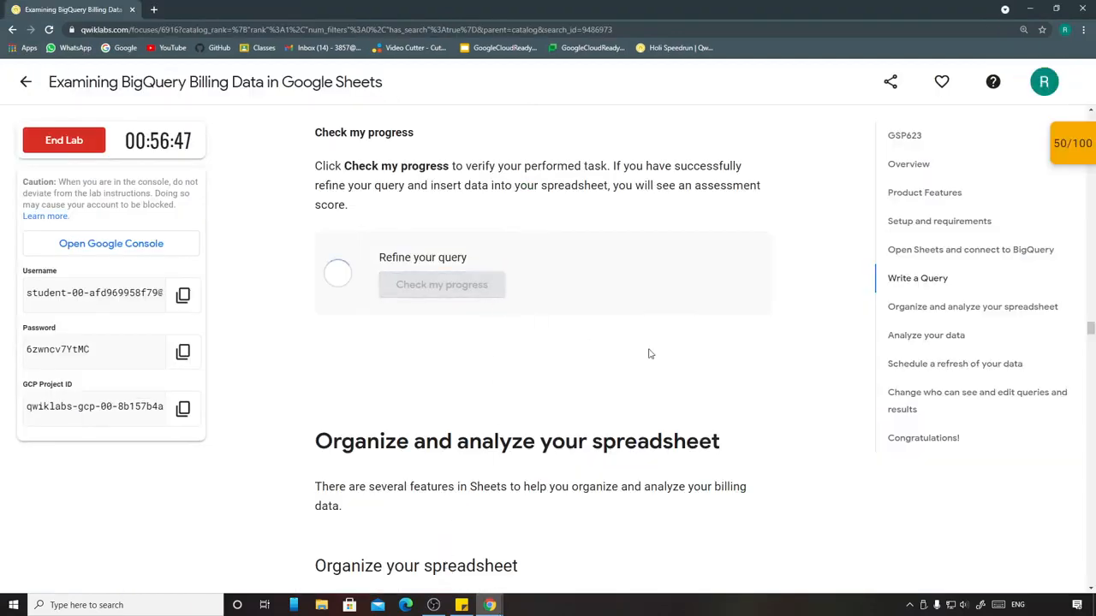
click(1058, 148)
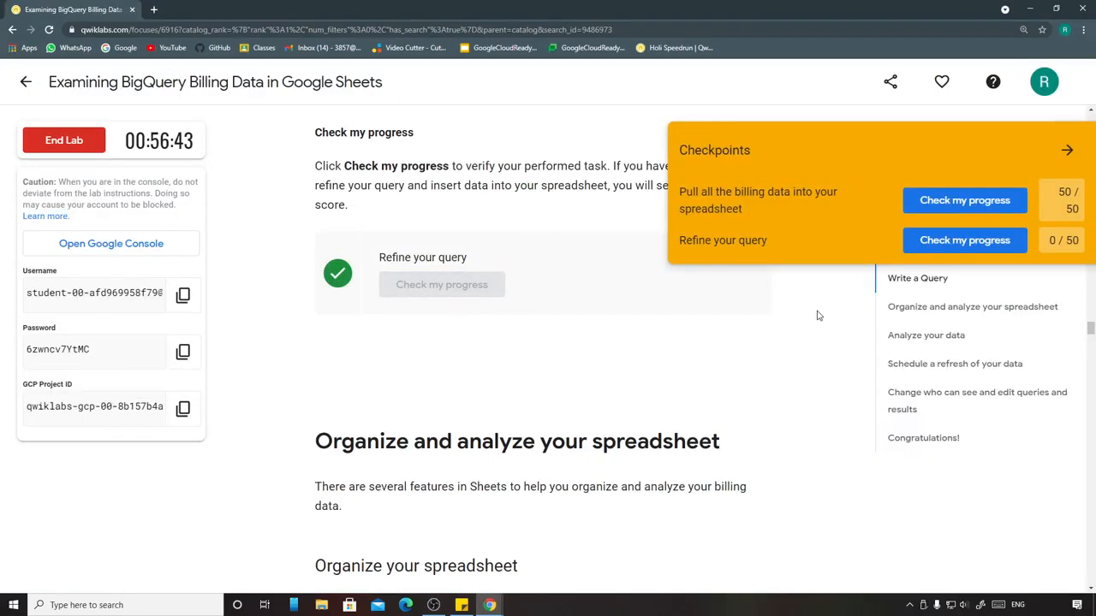
click(971, 243)
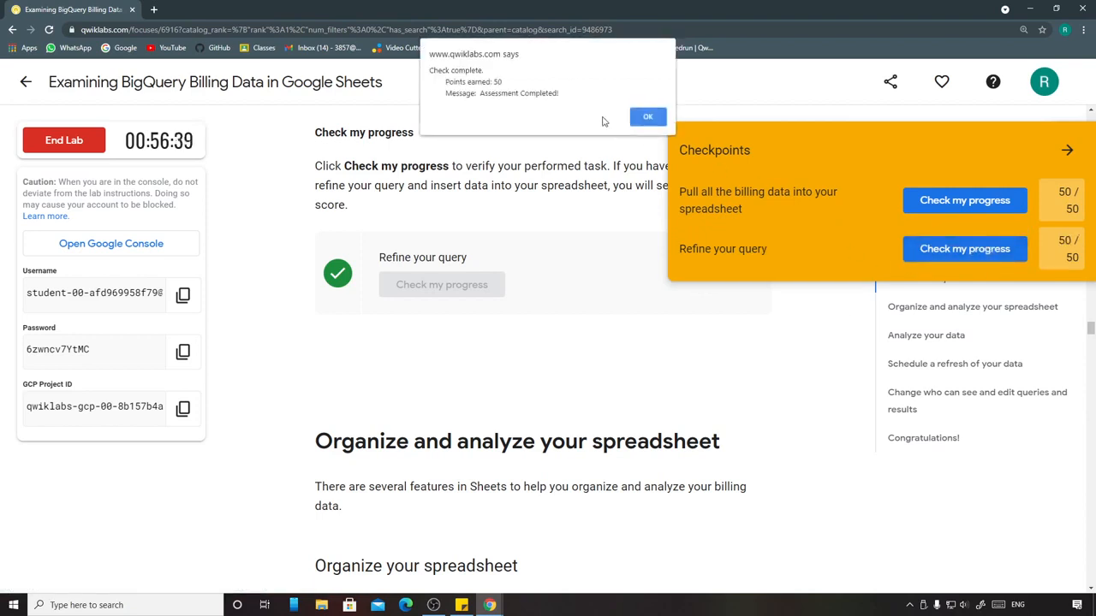
click(649, 117)
click(1067, 151)
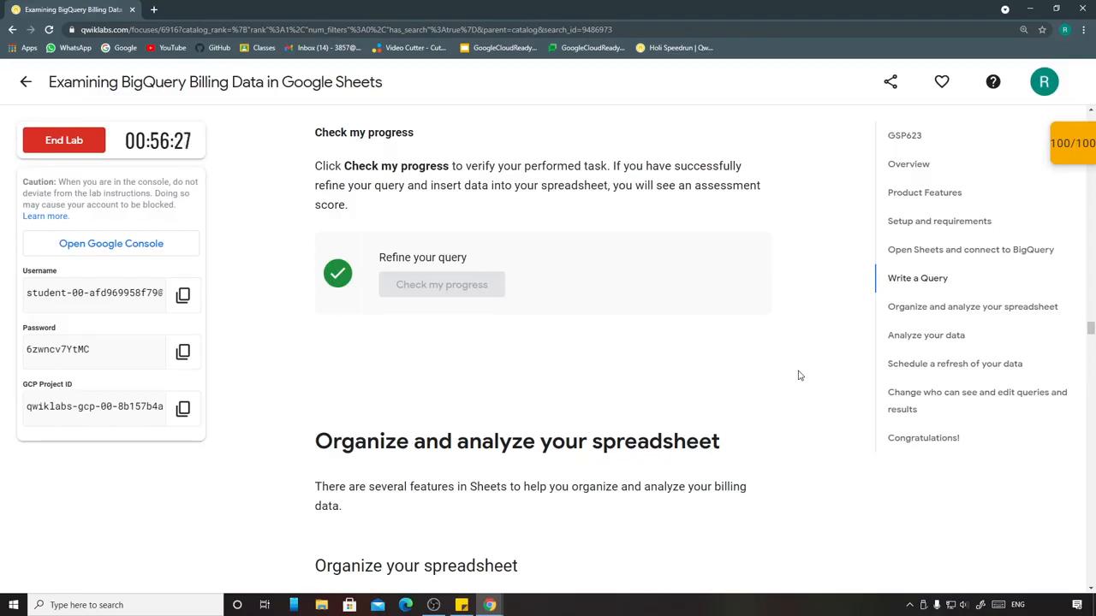
Step: End the lab, confirm ending it, and skip the satisfaction survey
click(60, 136)
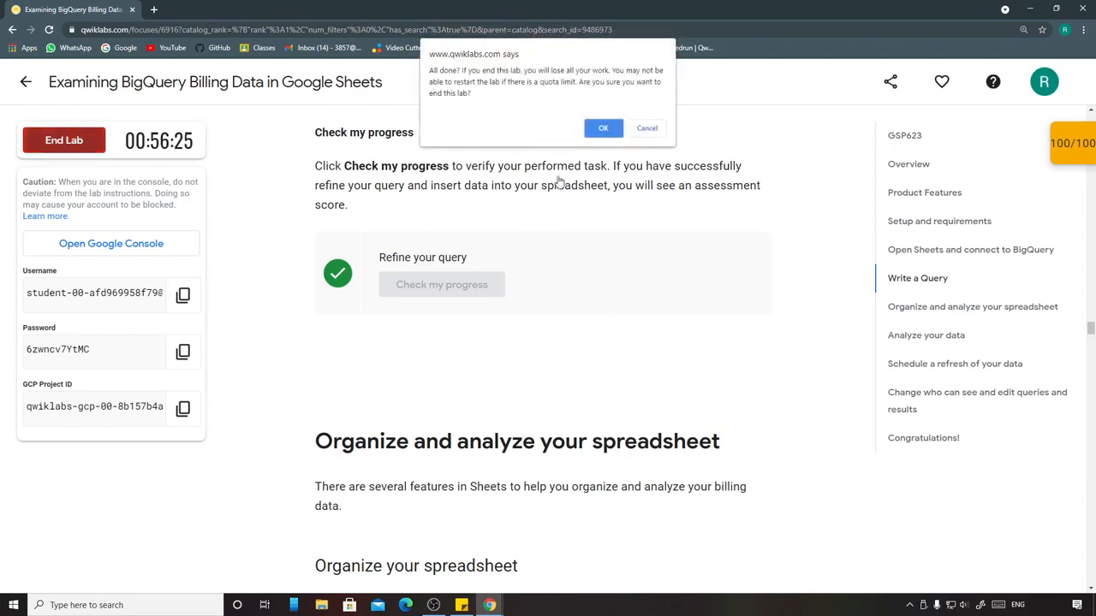
click(603, 126)
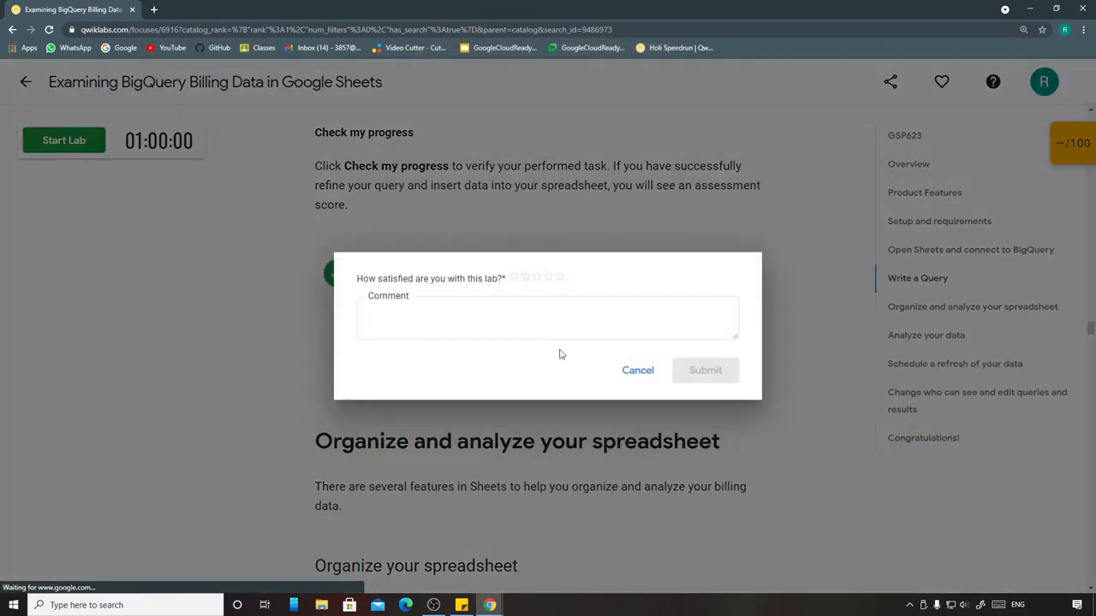
click(637, 370)
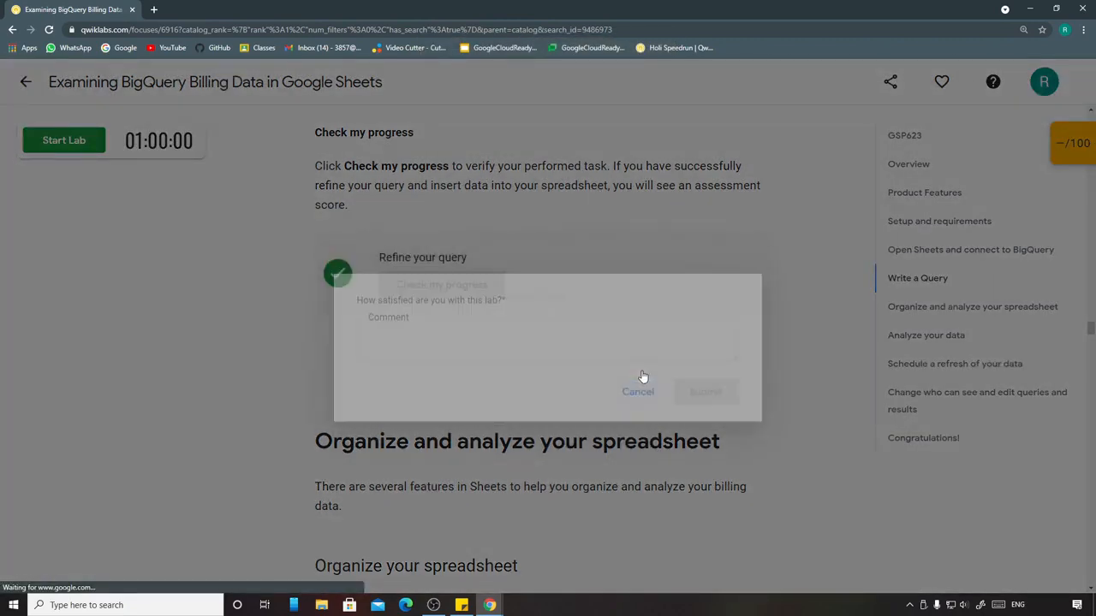